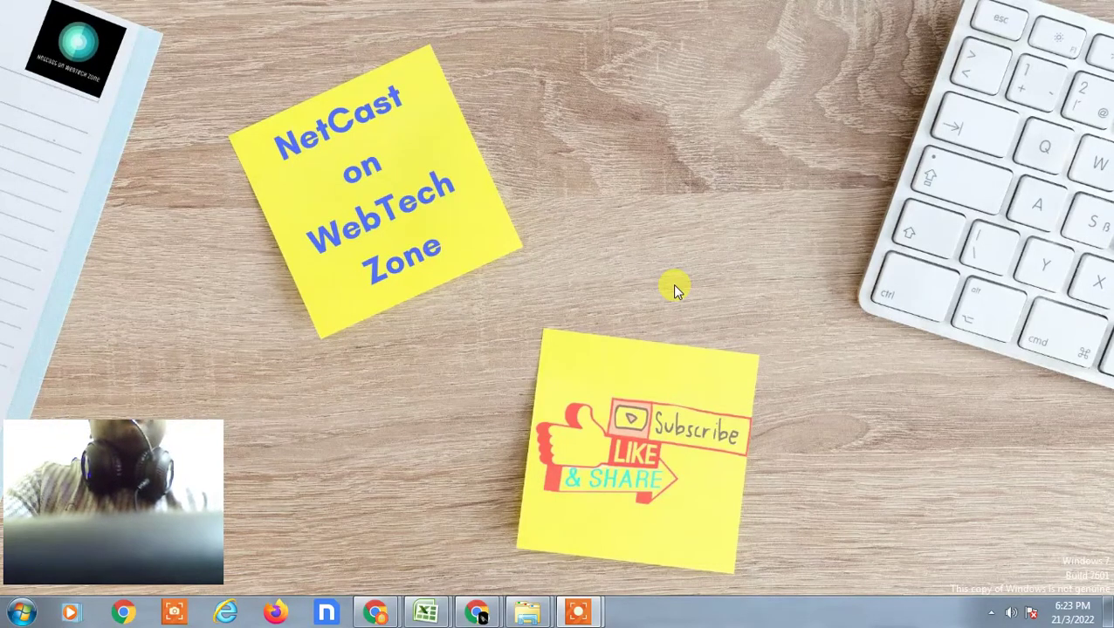
Refresh the desktop, then scroll through the phone's app drawer list to find Drive.
right_click(563, 157)
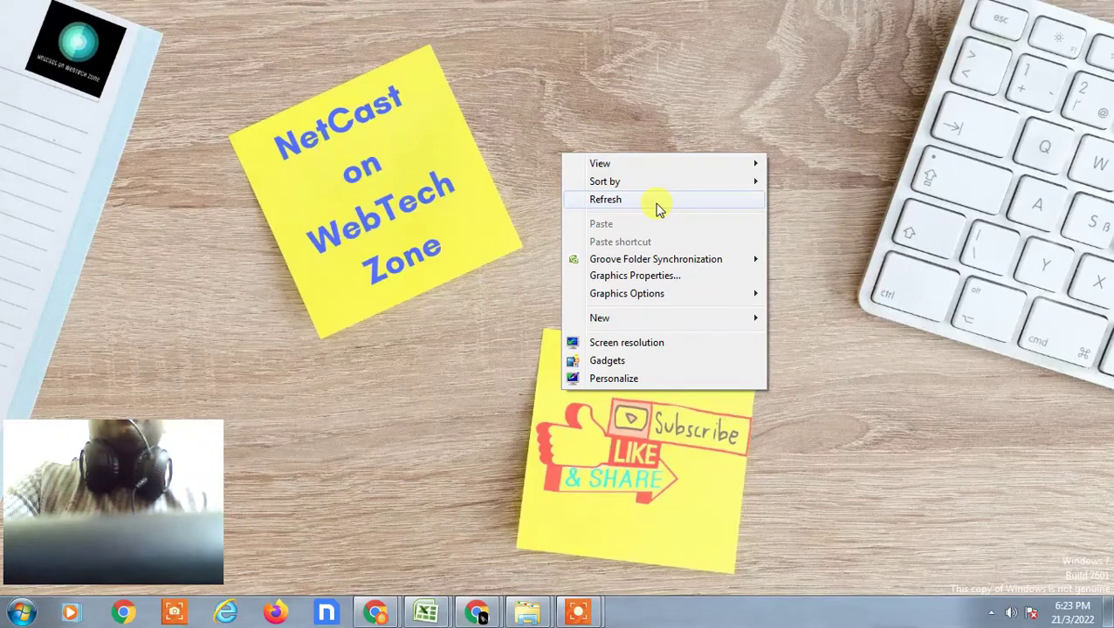
left_click(656, 204)
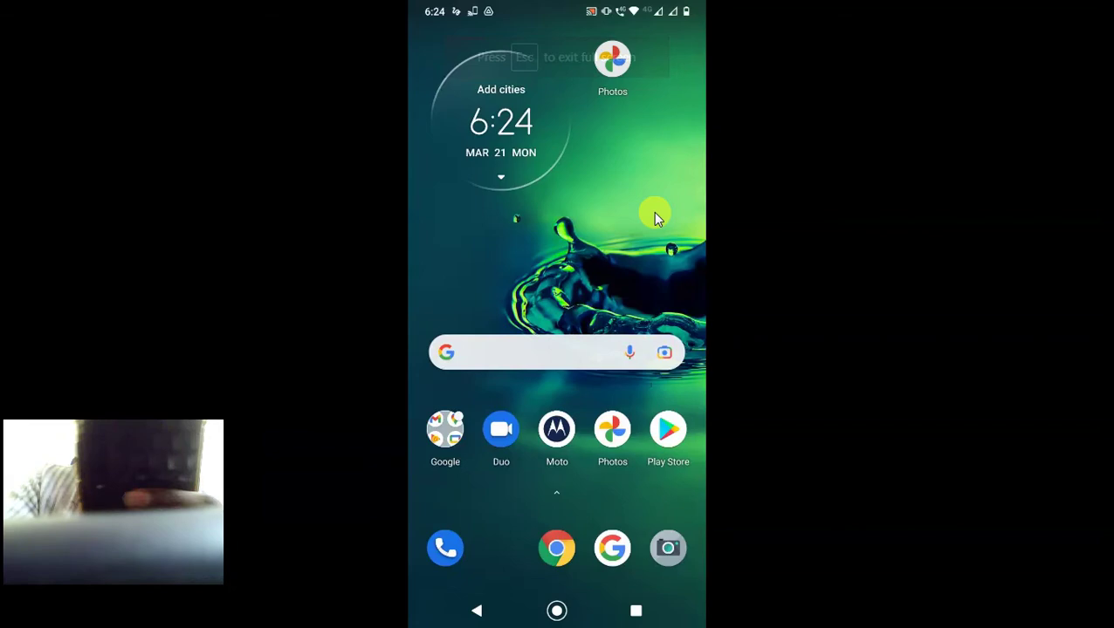
scroll(555, 249, "down", 3)
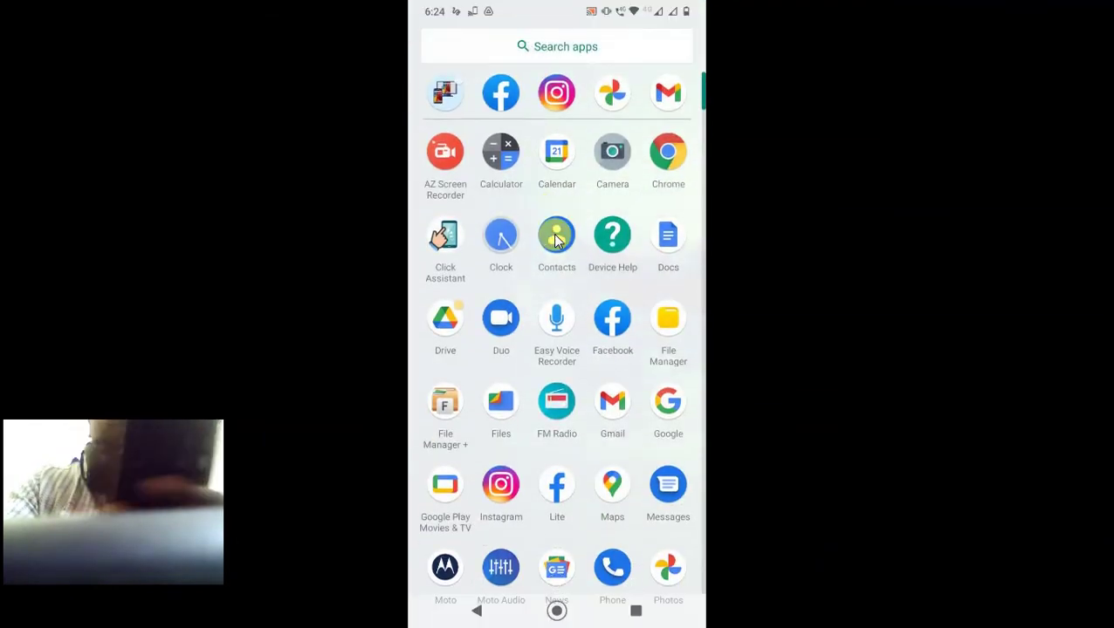
scroll(569, 214, "down", 5)
scroll(572, 306, "up", 5)
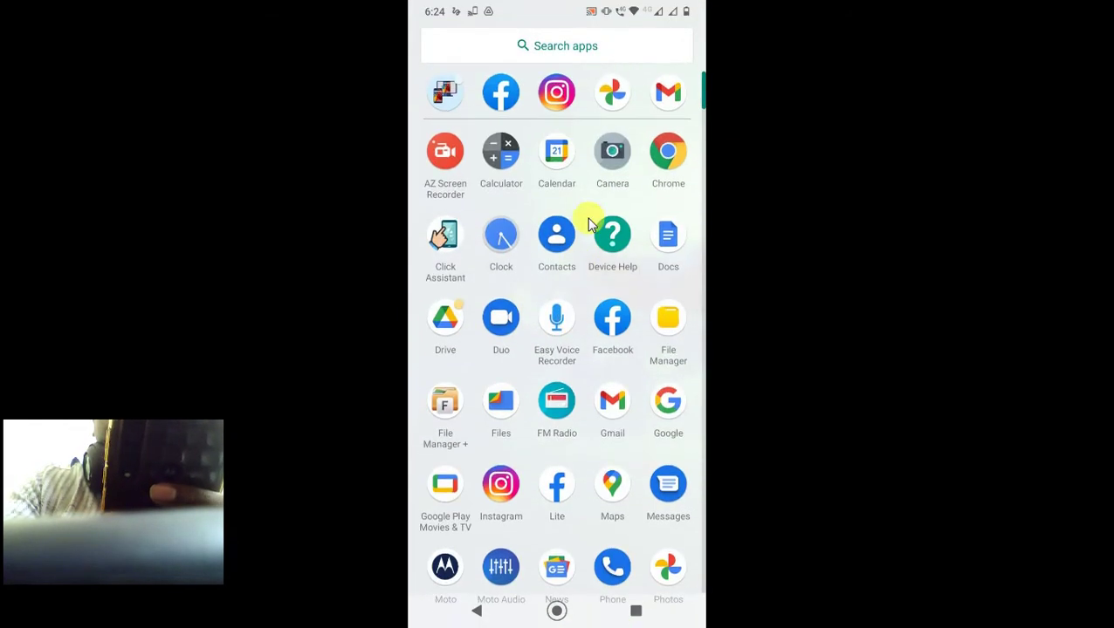
scroll(584, 345, "down", 5)
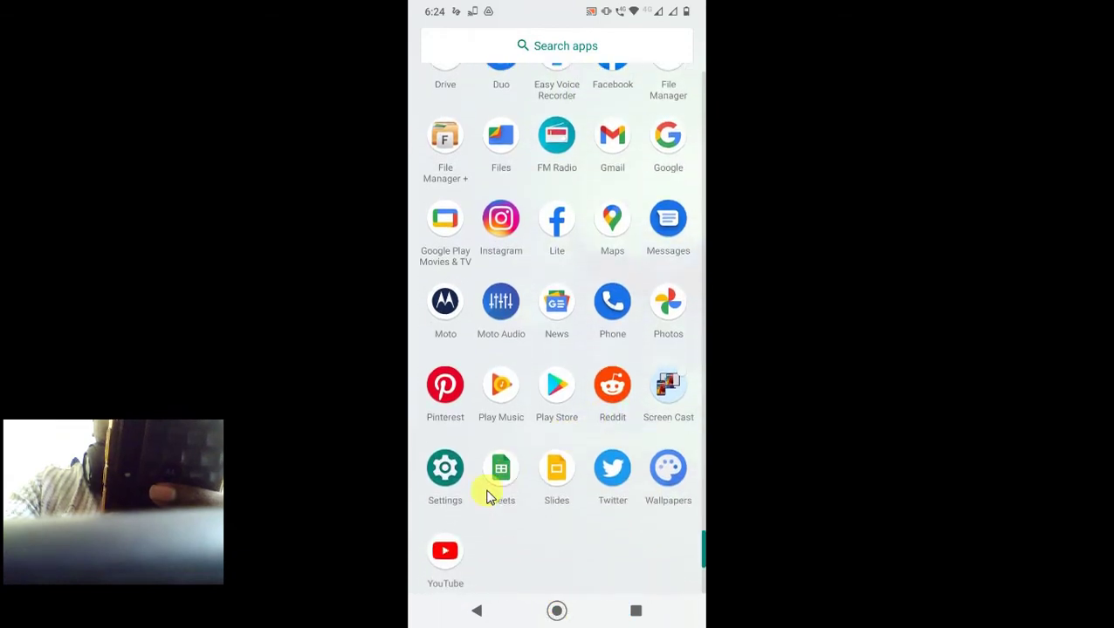
scroll(597, 151, "up", 5)
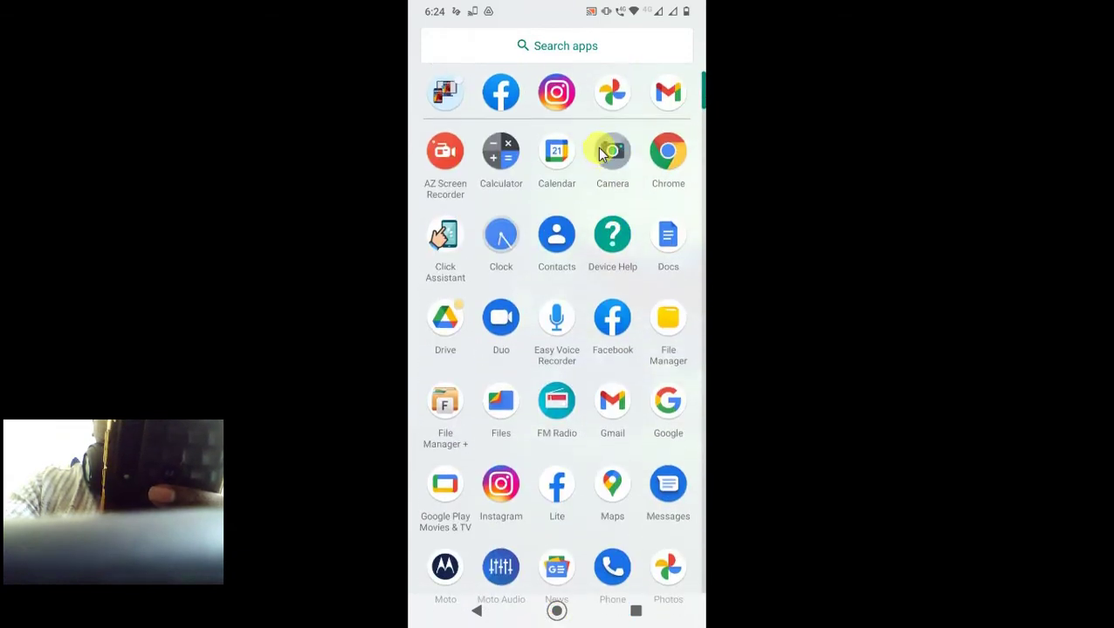
Launch Google Drive and check which Google account is signed in.
left_click(447, 319)
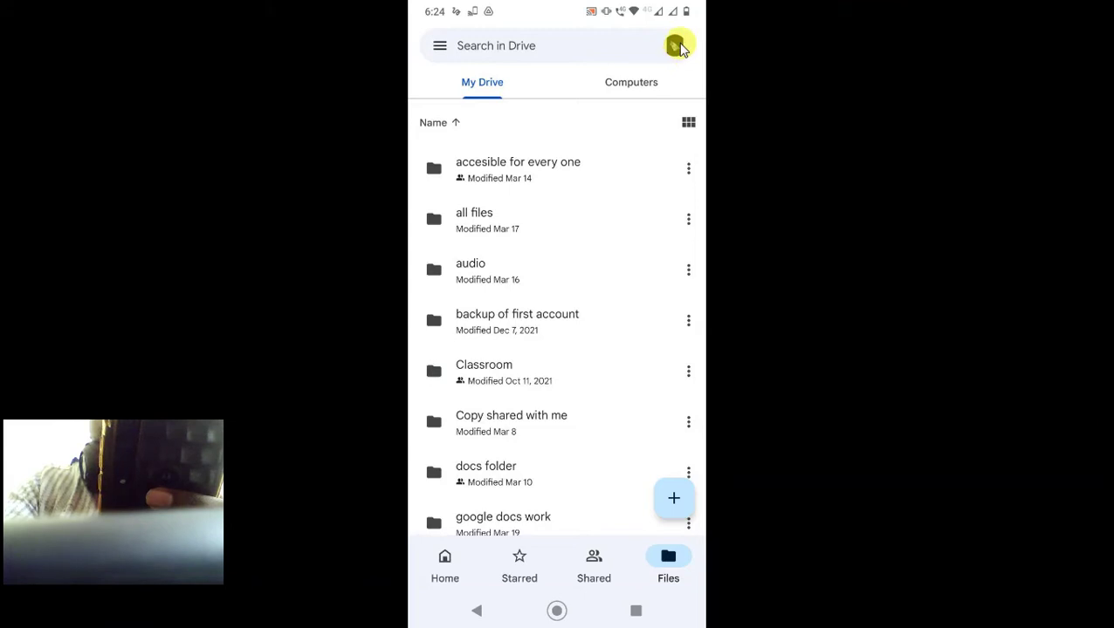
left_click(677, 46)
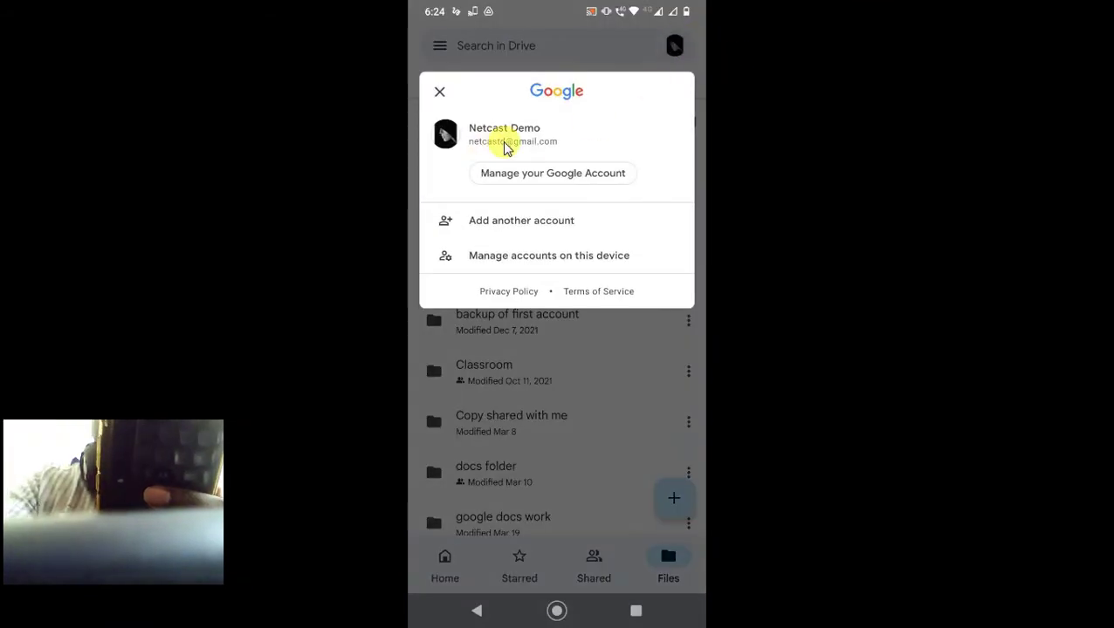
left_click(641, 312)
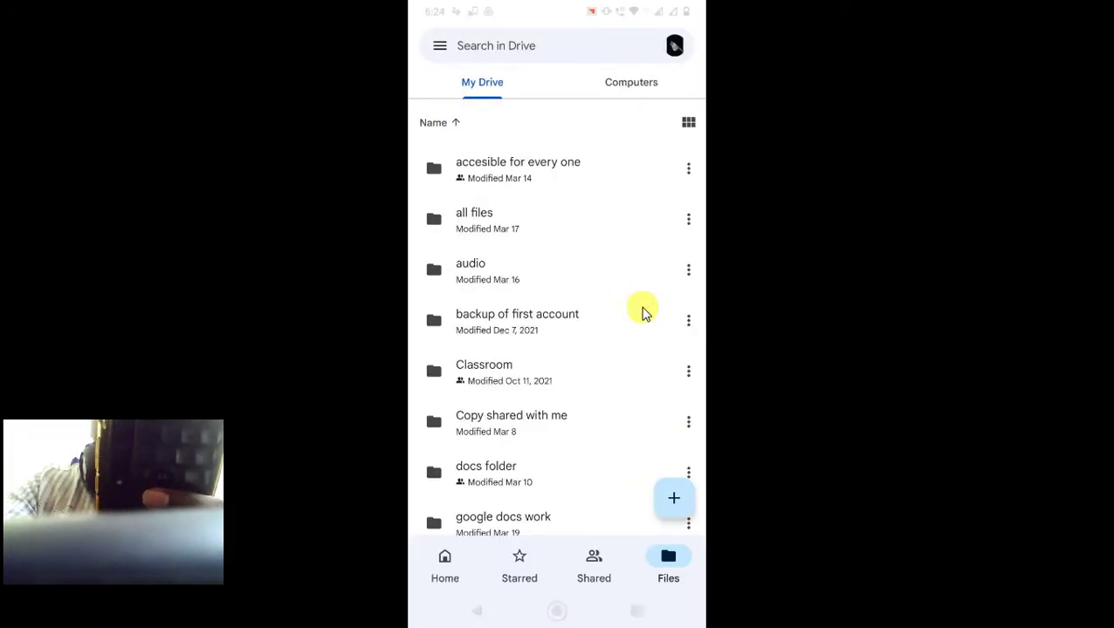
Look over Drive's side navigation, then scroll the My Drive folder list.
left_click(438, 46)
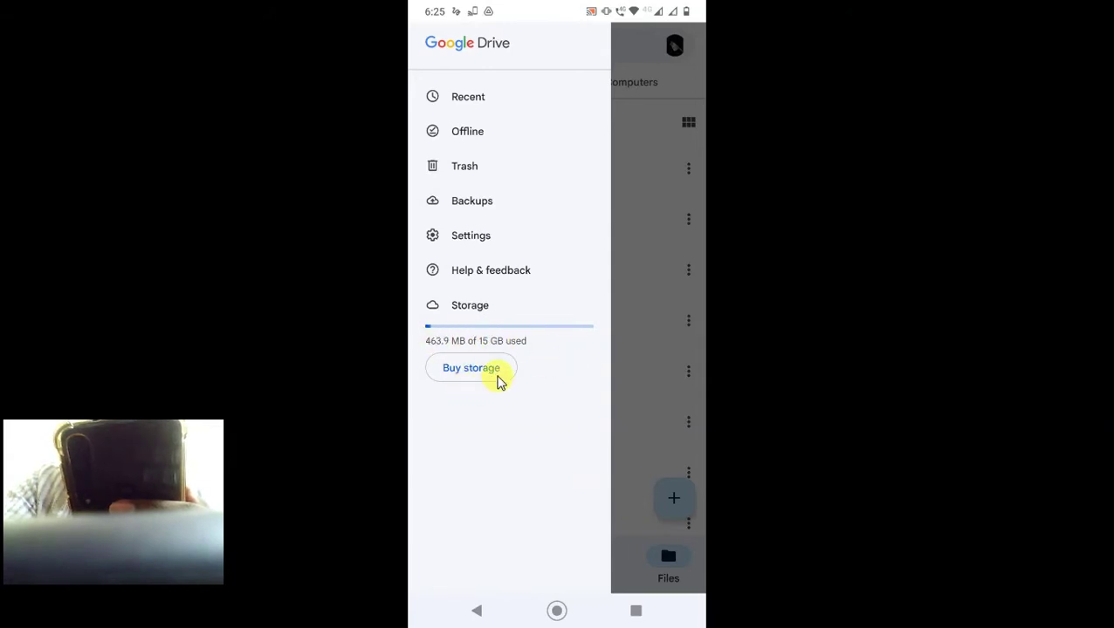
left_click(629, 278)
scroll(574, 270, "down", 5)
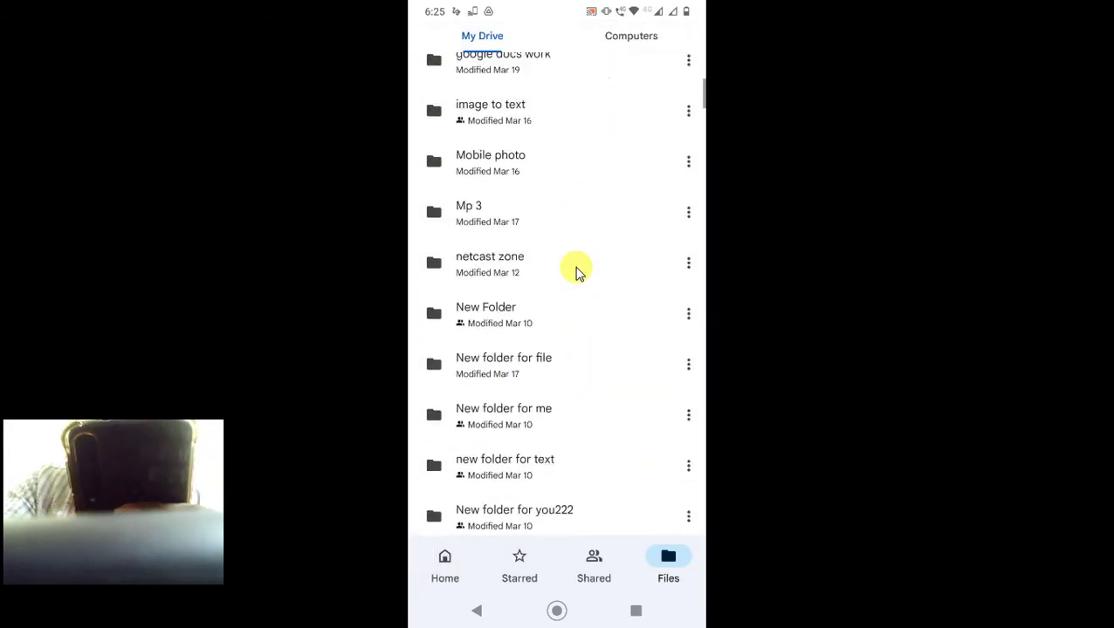
scroll(575, 271, "up", 5)
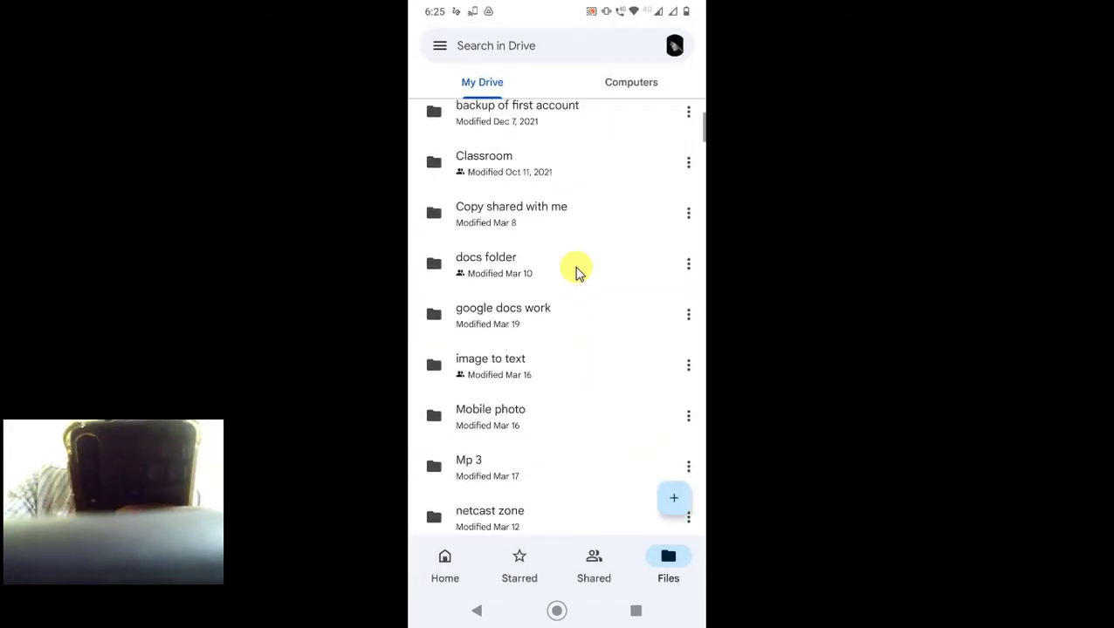
Start an upload to My Drive, go back from Download to Images, then return to the app drawer.
left_click(670, 496)
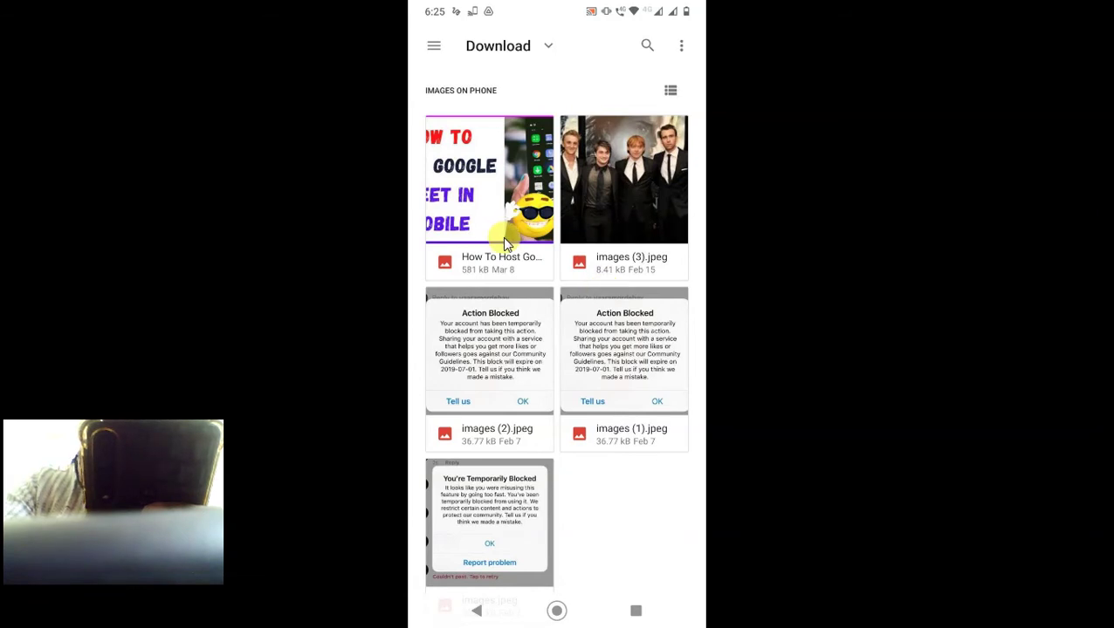
right_click(609, 197)
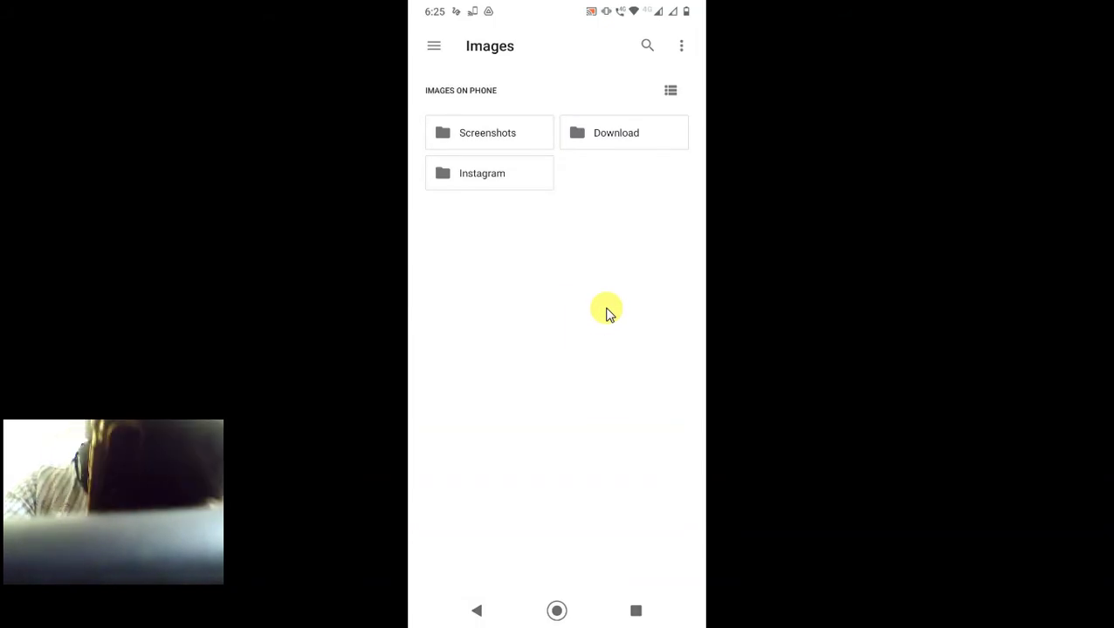
middle_click(609, 314)
scroll(608, 314, "down", 2)
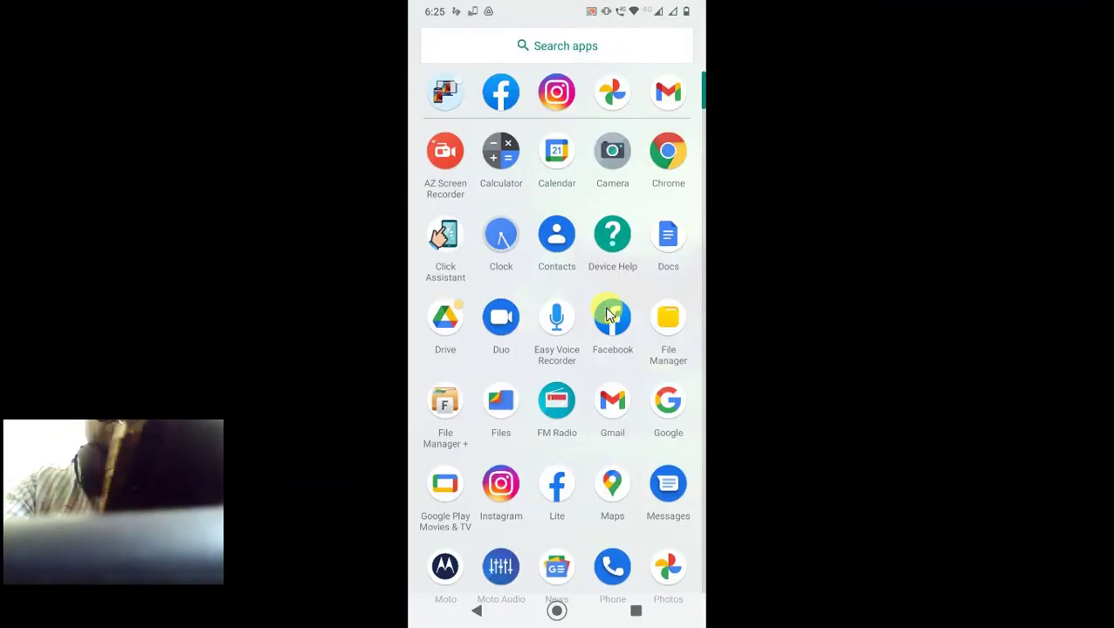
Reopen Drive's image picker from recent apps, then search the app drawer with 'Plfile'.
key("alt+s")
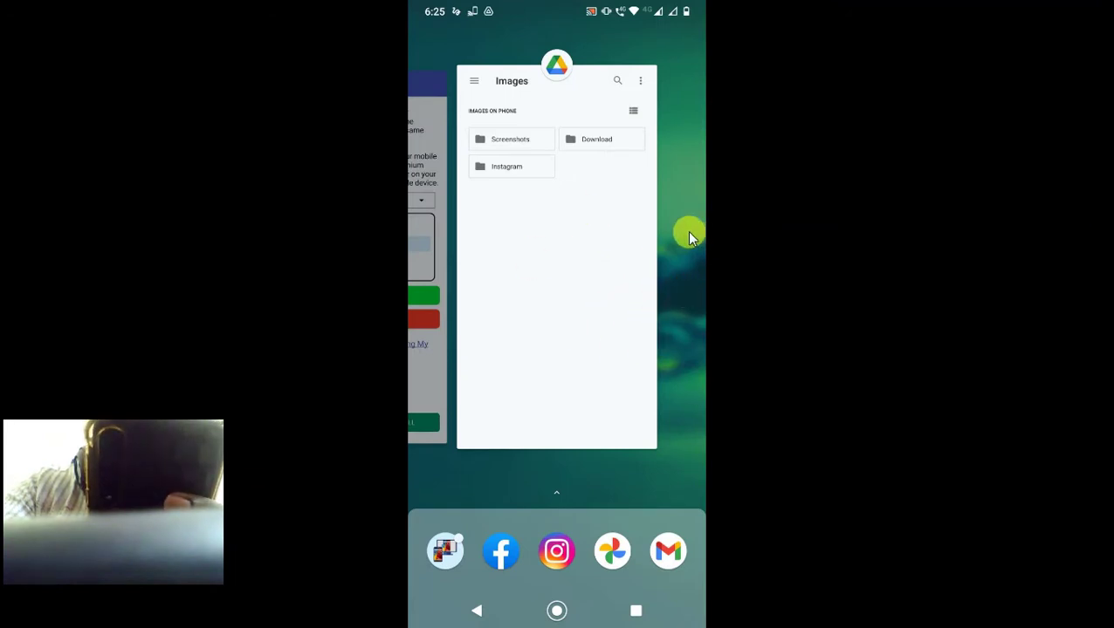
key("alt+s")
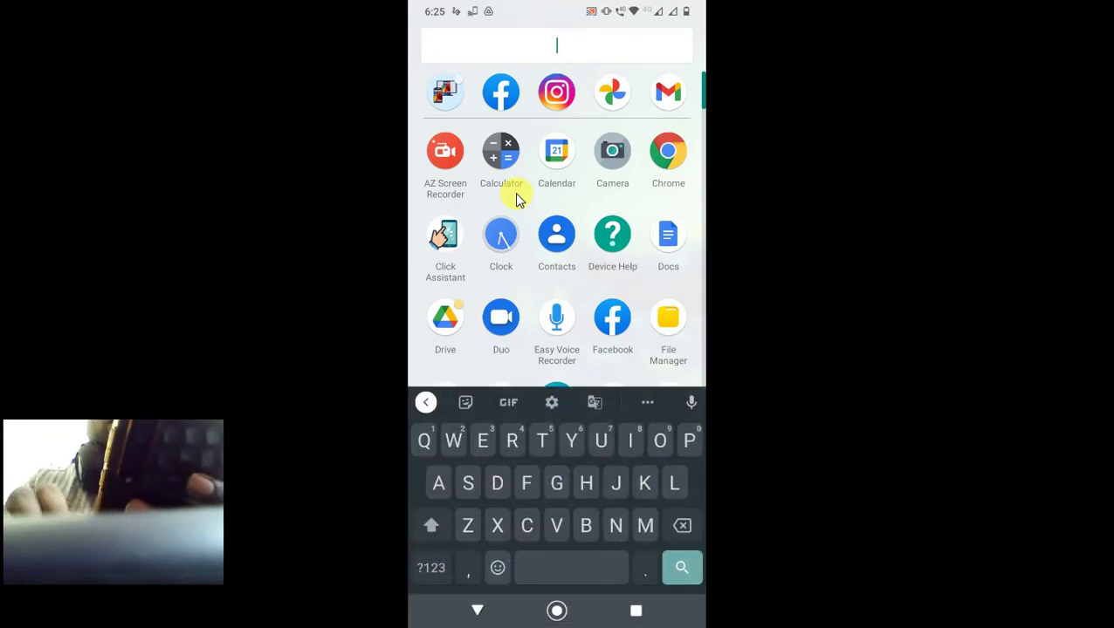
type("Pl")
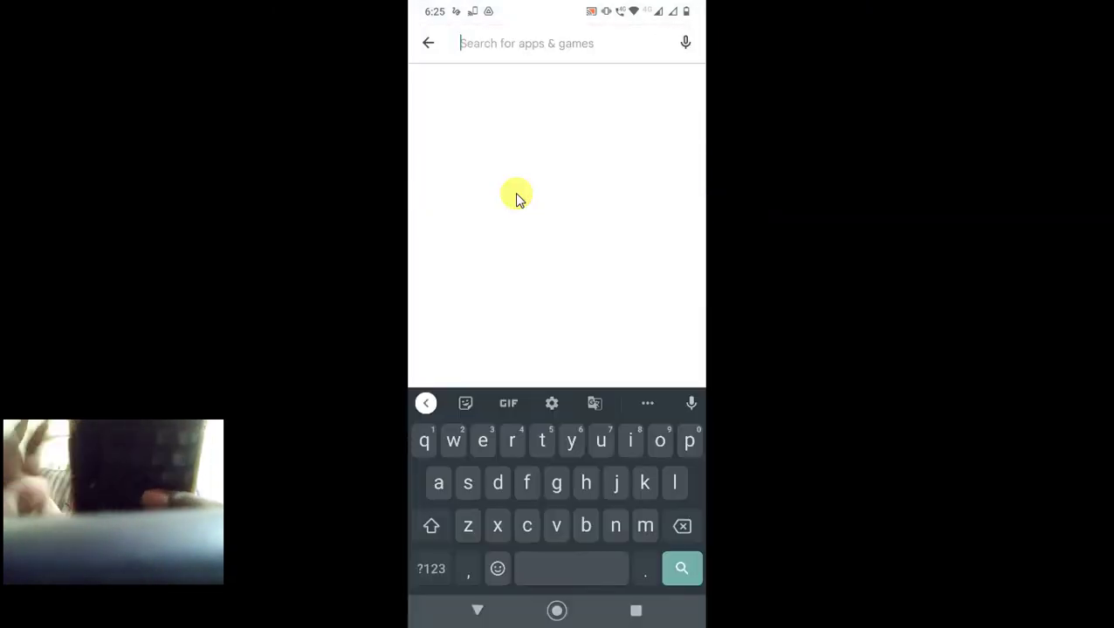
type("file manager")
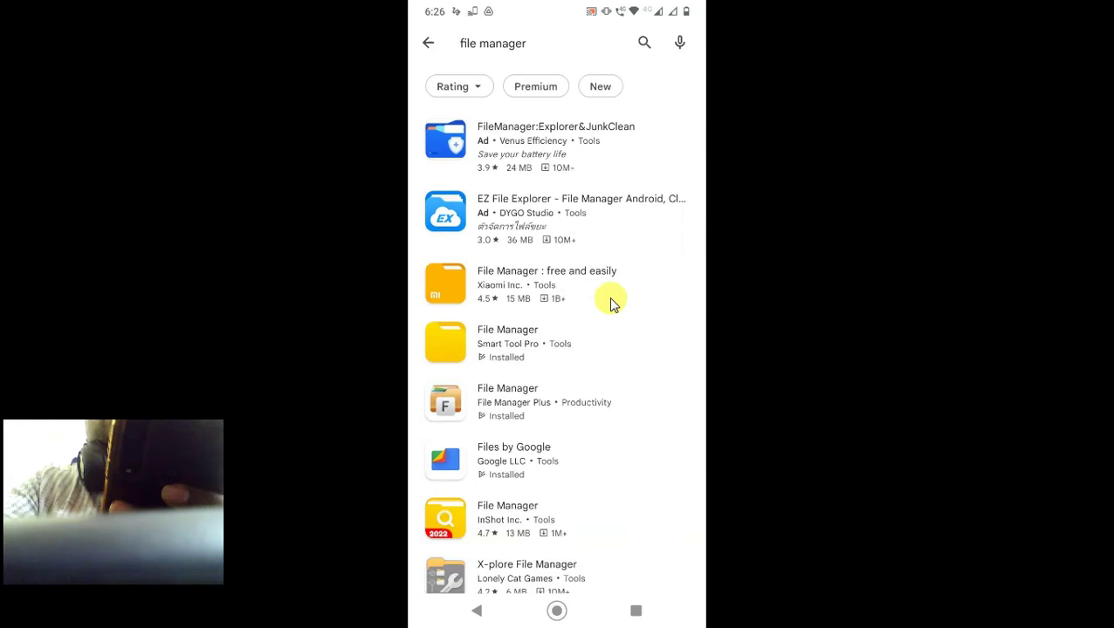
Open File Manager Plus's page from the 'file manager' results and start its update.
scroll(531, 384, "down", 1)
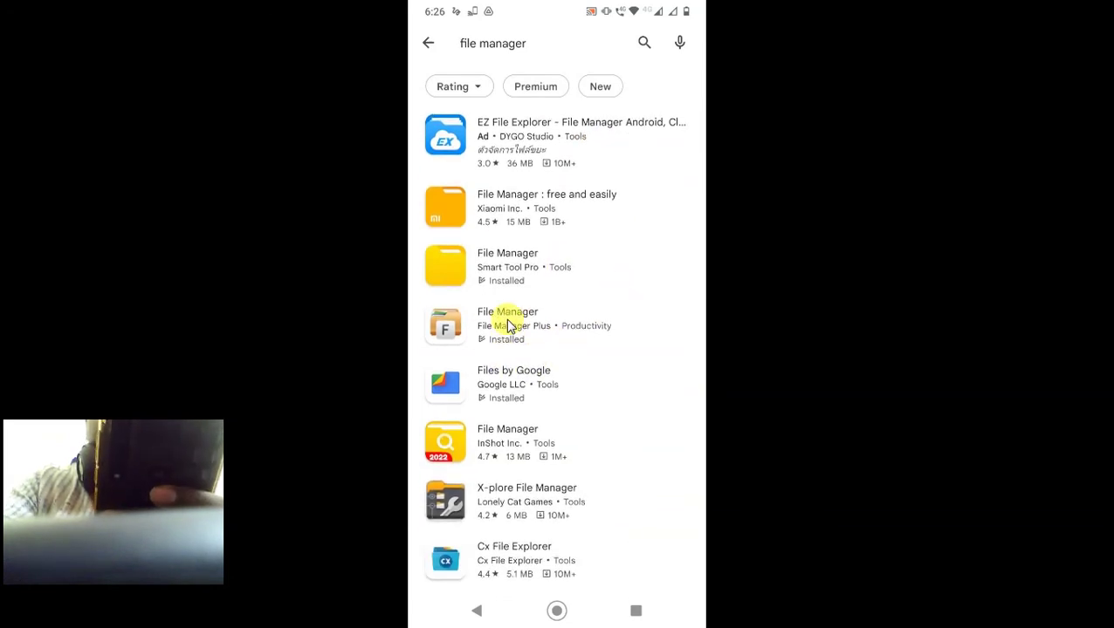
left_click(547, 327)
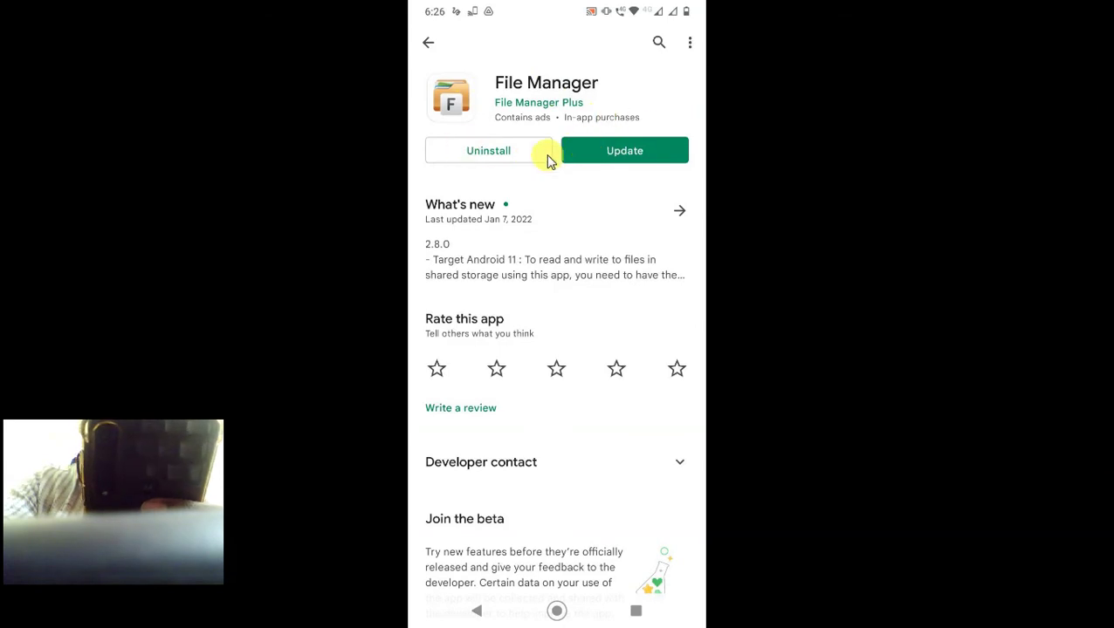
left_click(634, 154)
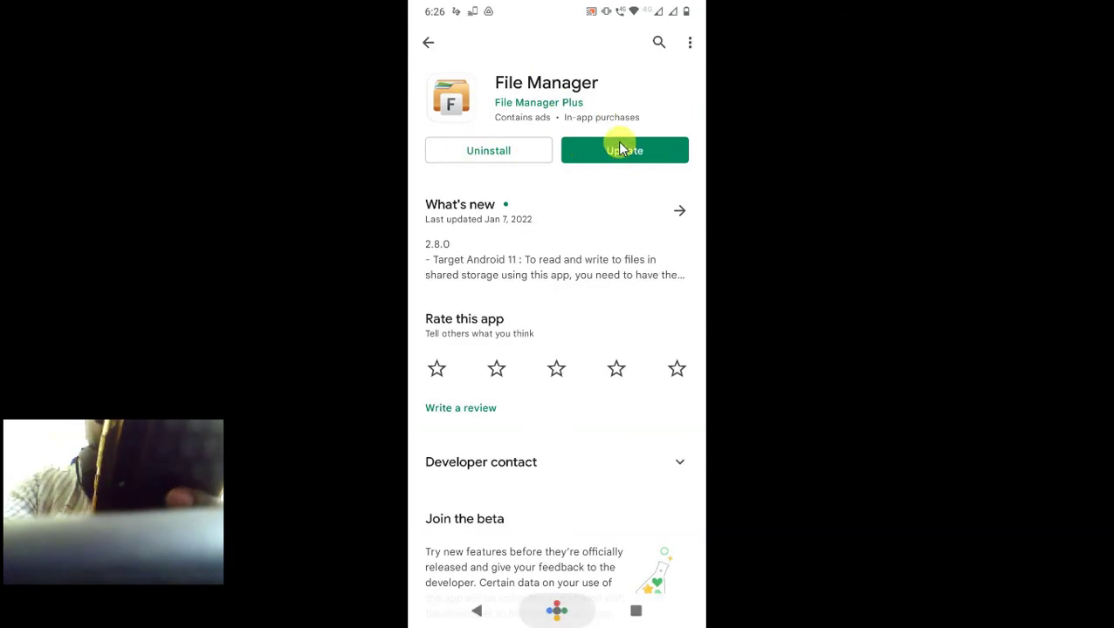
Launch File Manager + and open Main storage, scrolling through its folders and zip files.
scroll(618, 262, "down", 5)
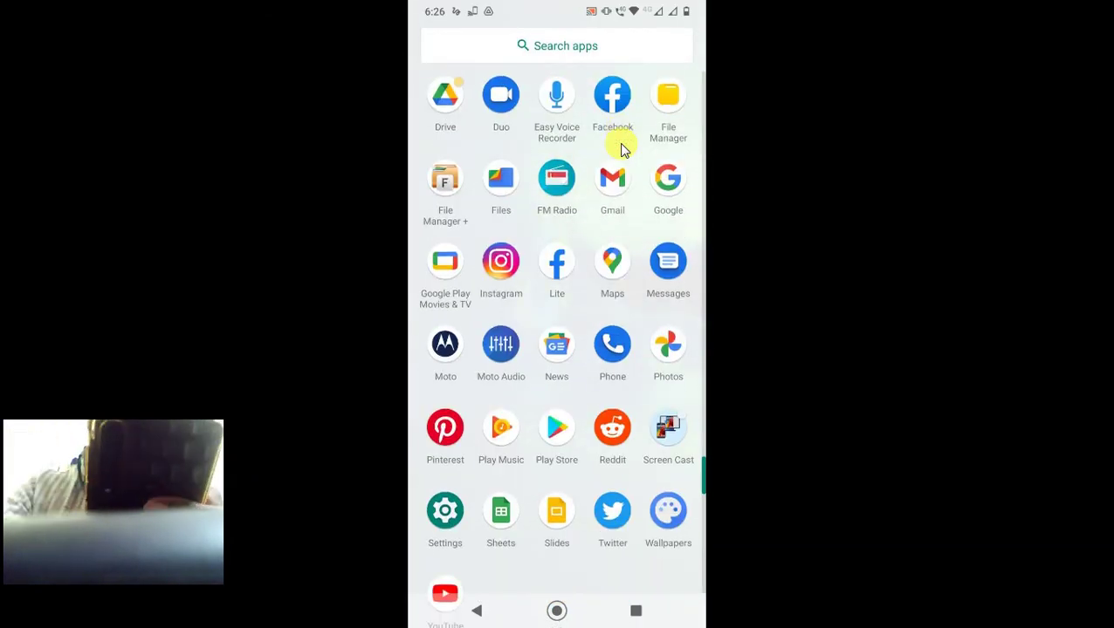
left_click(472, 220)
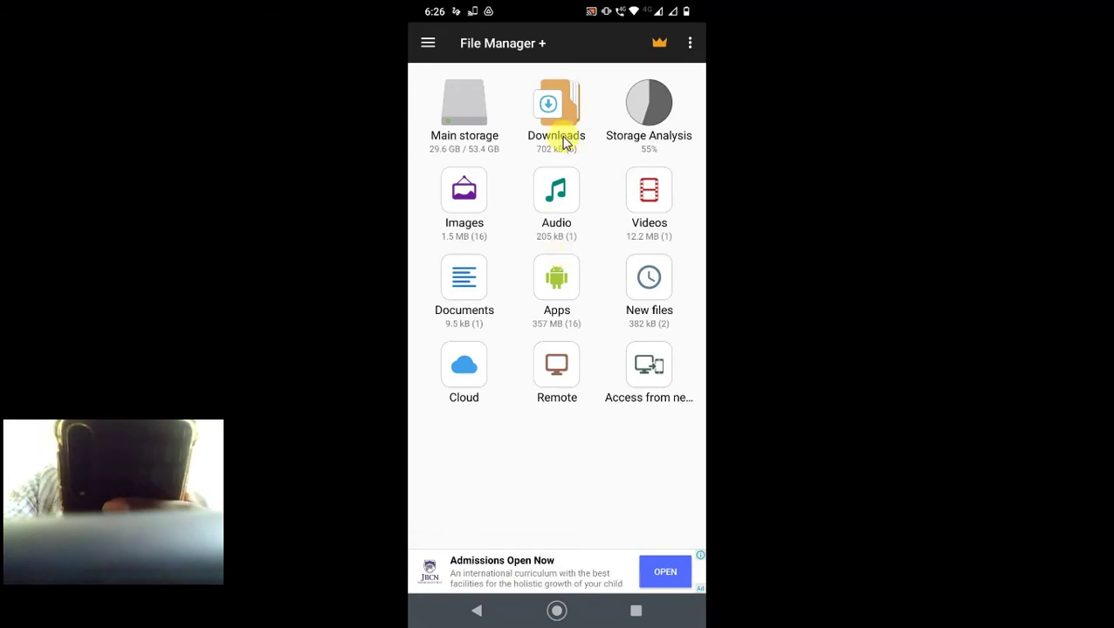
left_click(467, 137)
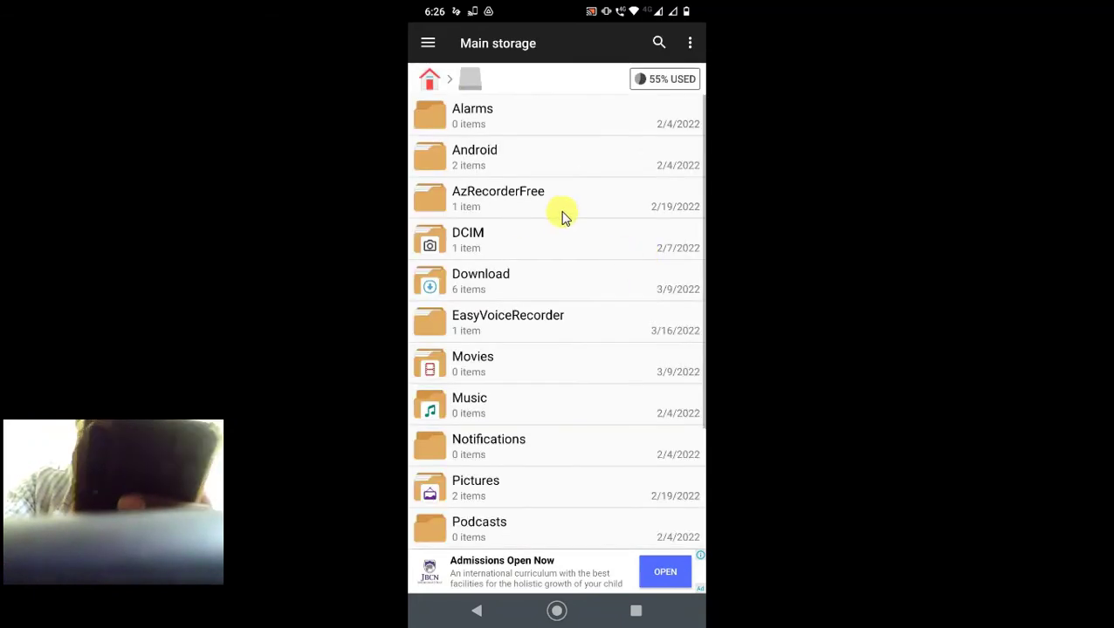
scroll(592, 236, "down", 4)
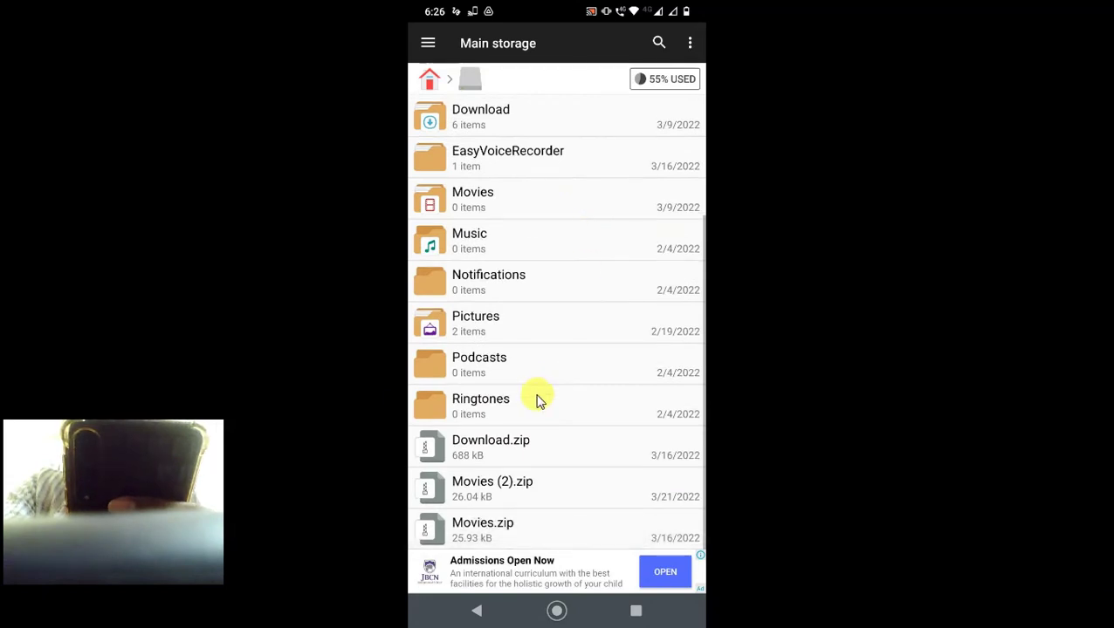
scroll(509, 209, "up", 4)
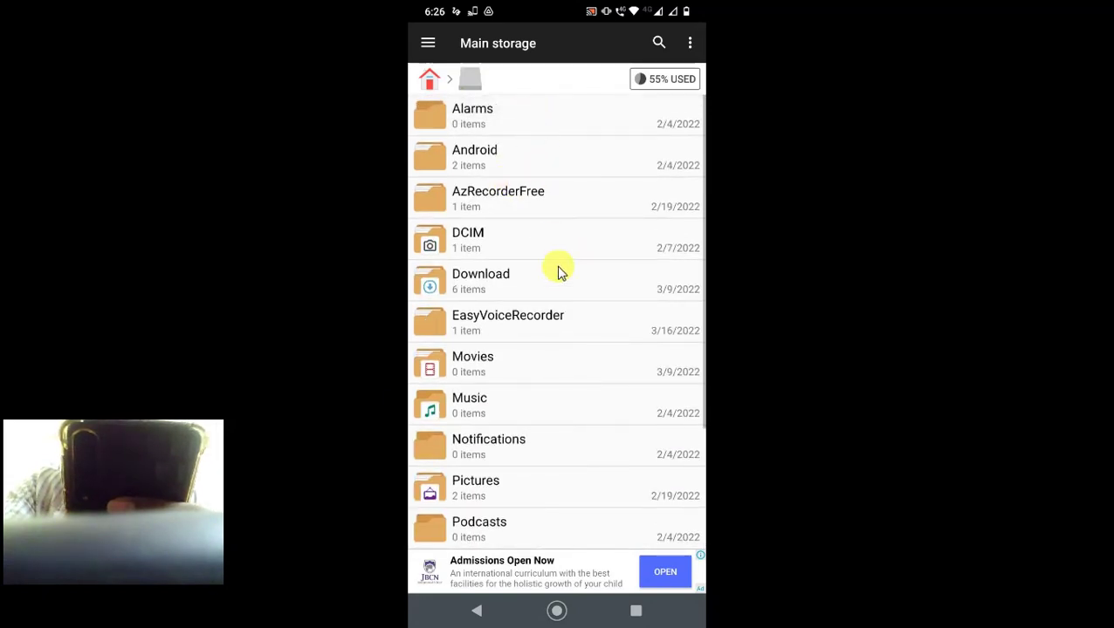
scroll(545, 403, "down", 1)
scroll(546, 403, "down", 3)
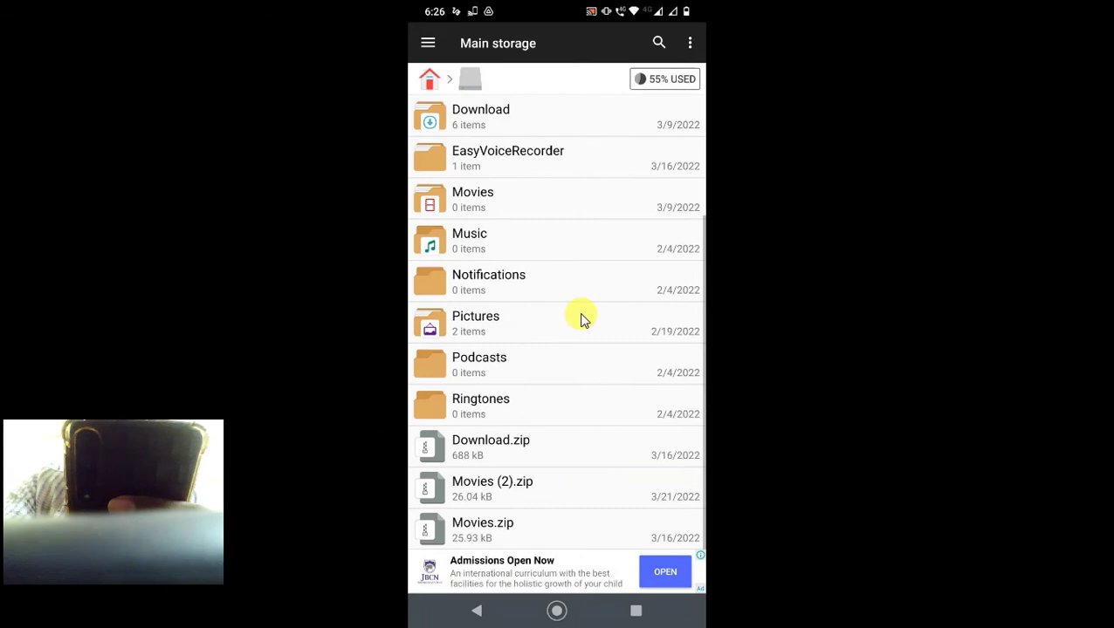
scroll(581, 318, "up", 4)
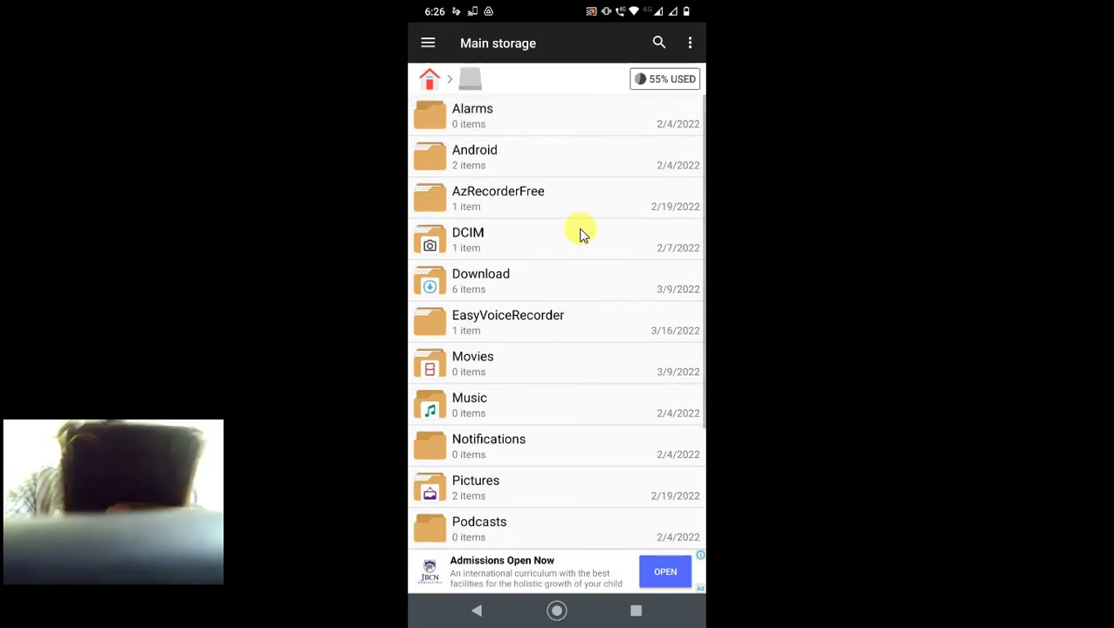
Select Alarms plus other folders (12 of 15 items) and choose Compress.
left_click(533, 115)
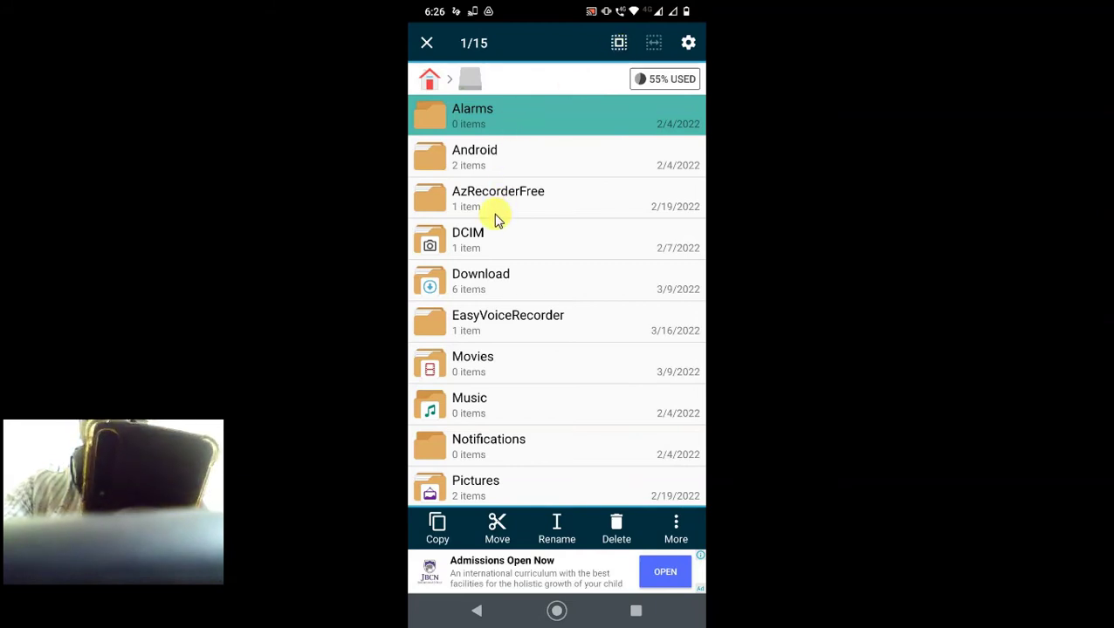
left_click_drag(495, 221, 656, 424)
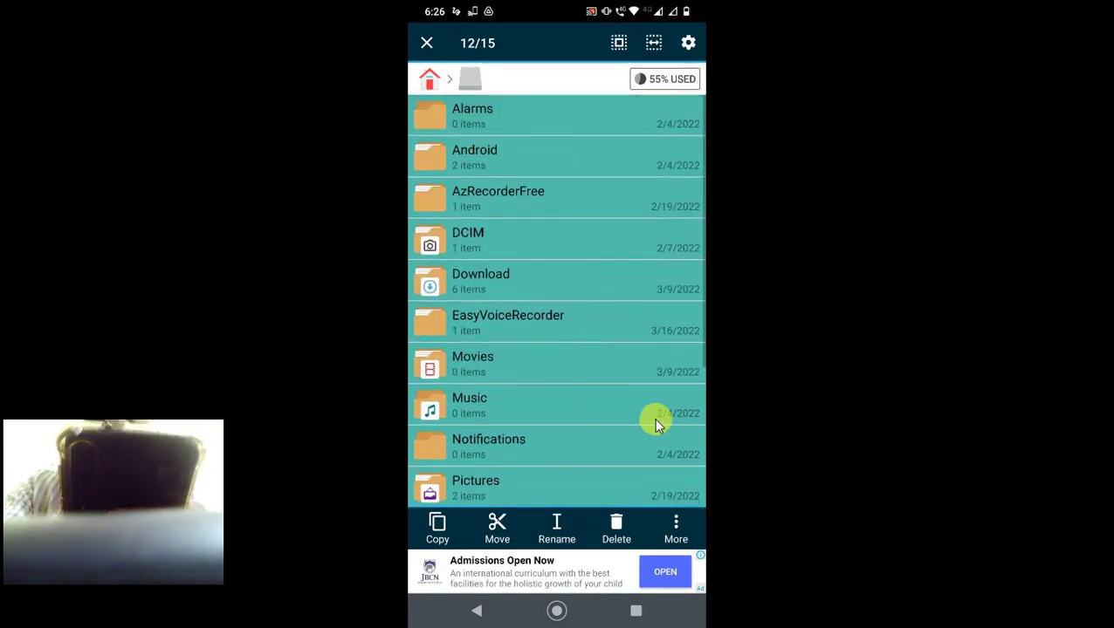
left_click(677, 526)
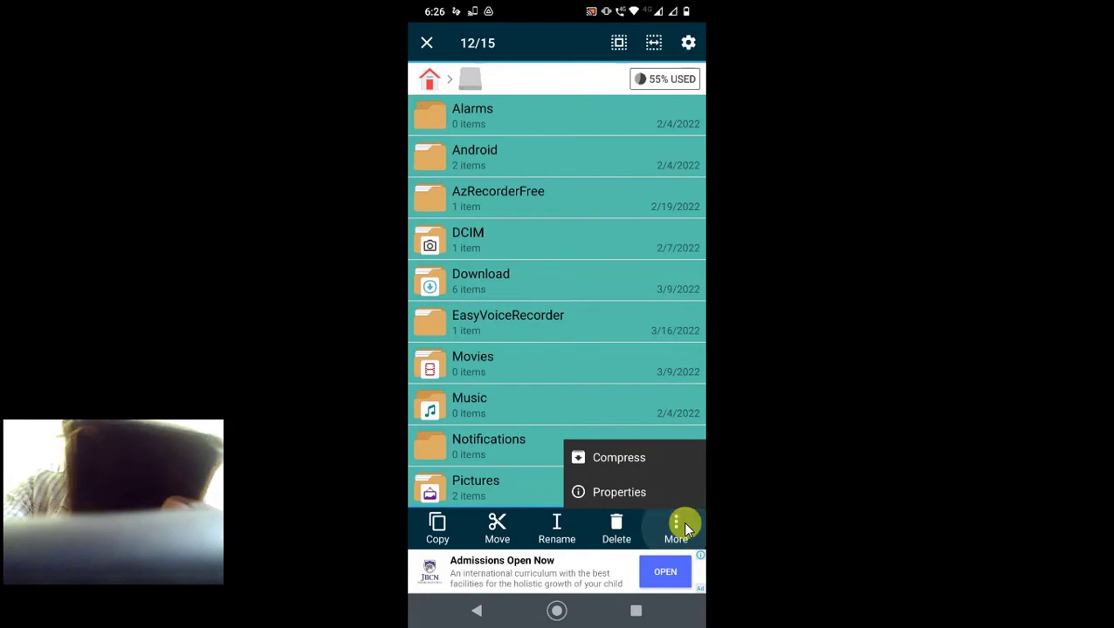
left_click(620, 458)
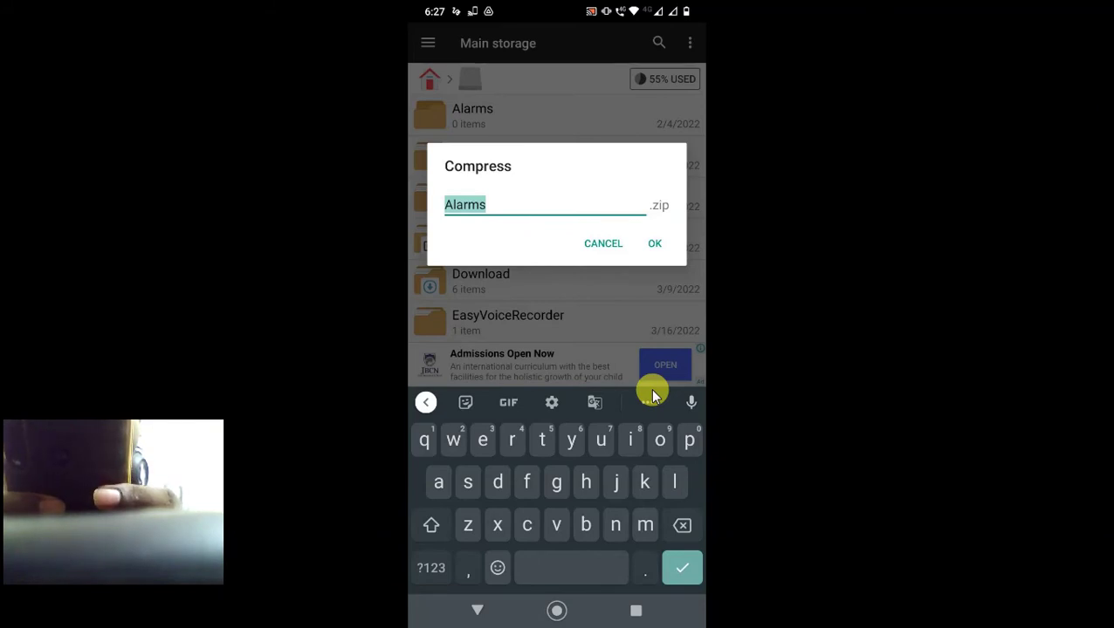
Name the archive 'my mobile data on 23march' and confirm to start compressing.
type("my mobil")
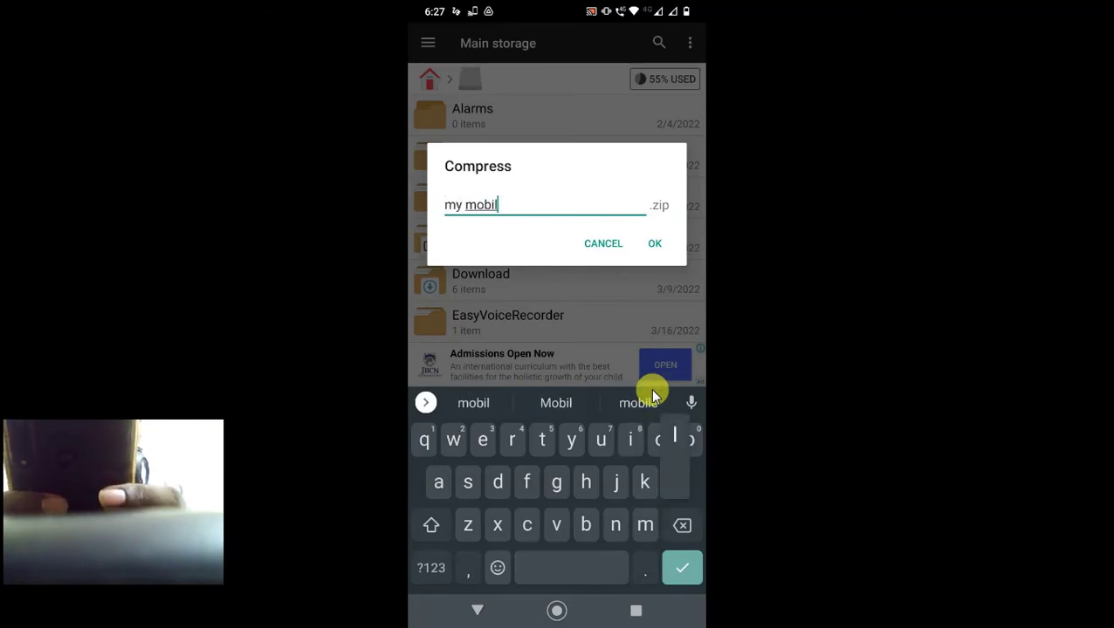
type("e data a")
key("BackSpace")
type("o")
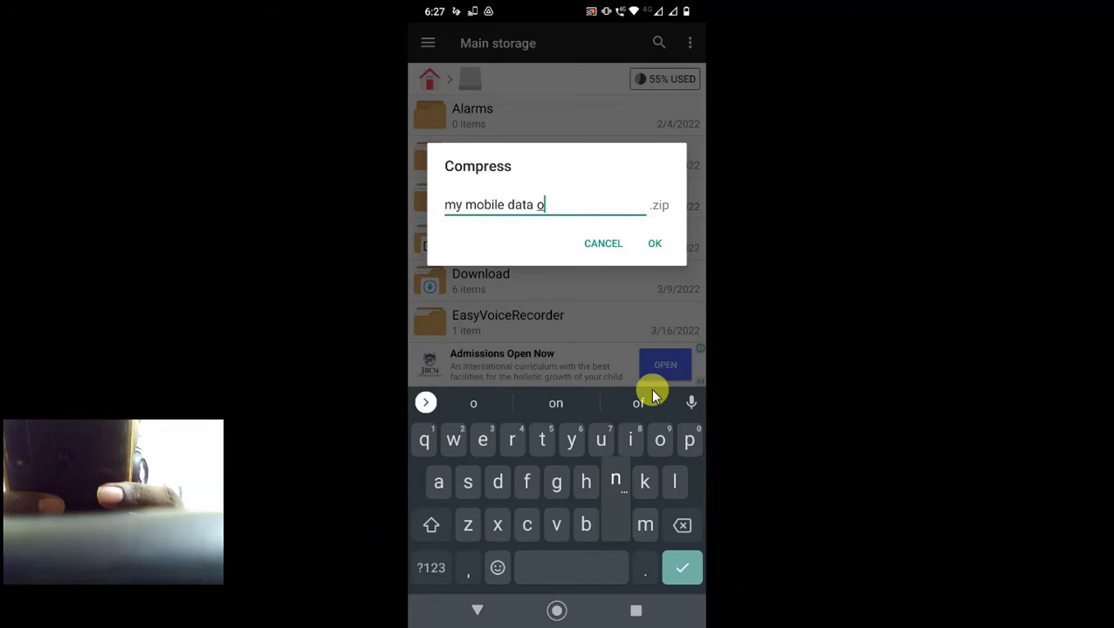
type("n 23")
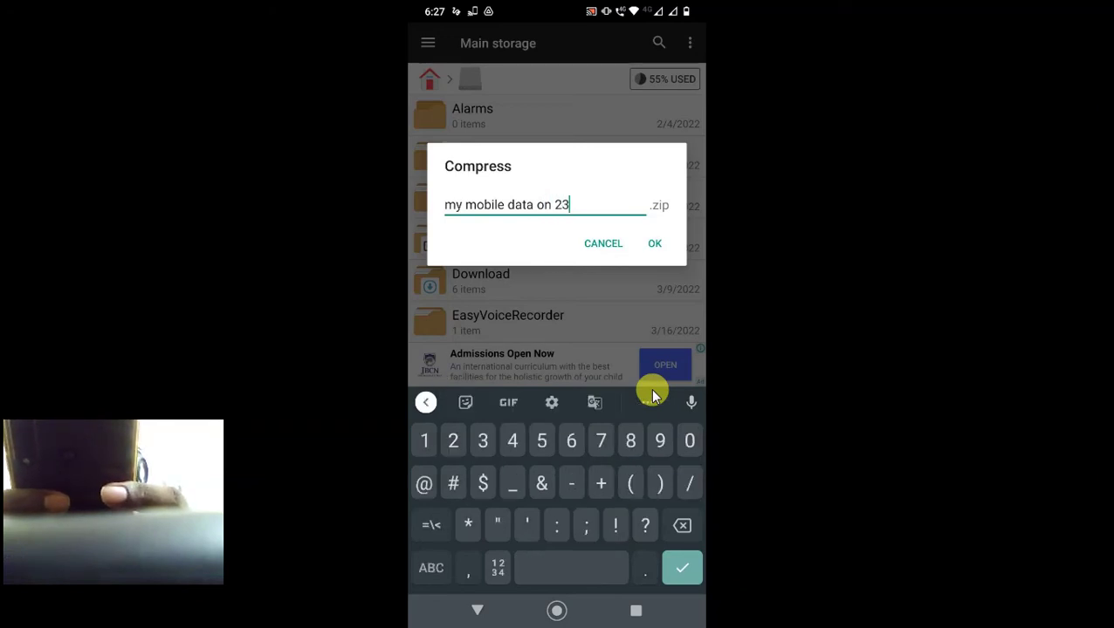
type("march")
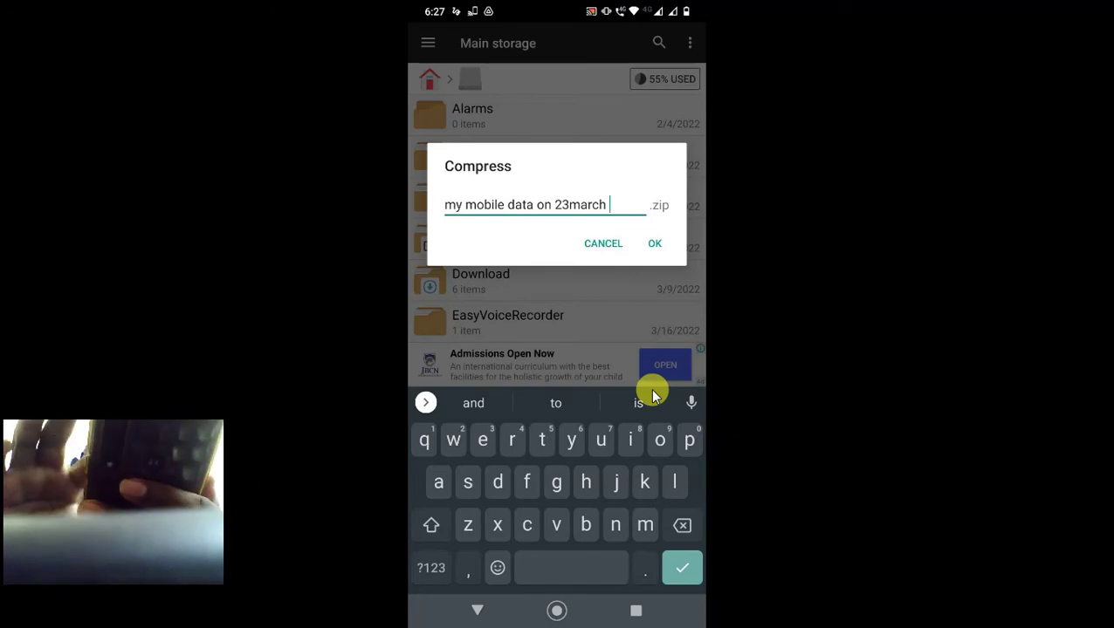
left_click(608, 204)
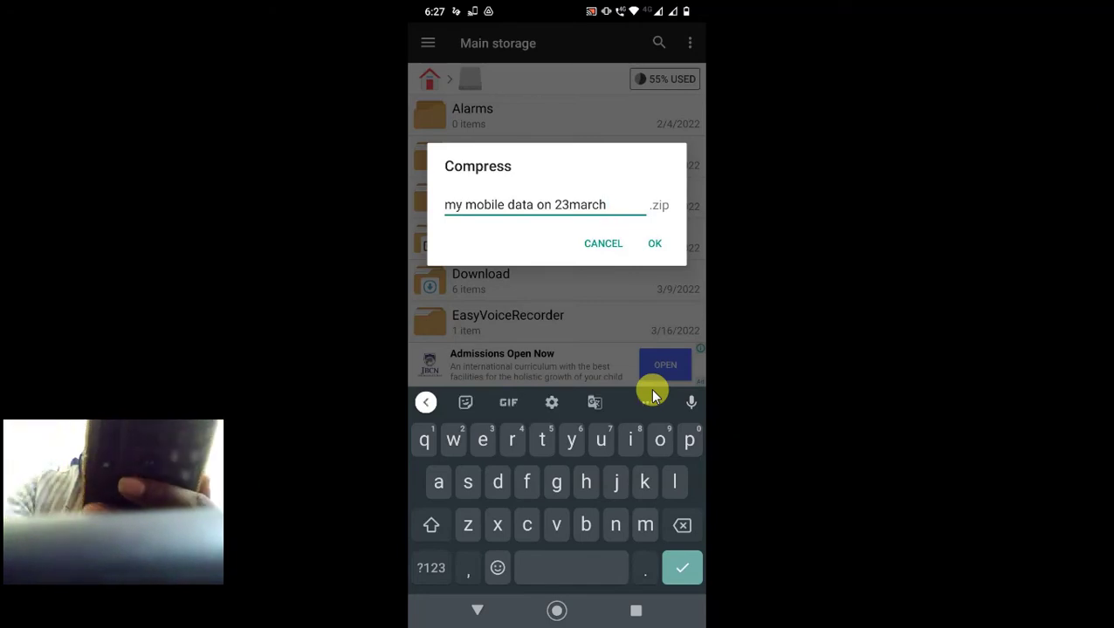
left_click(656, 245)
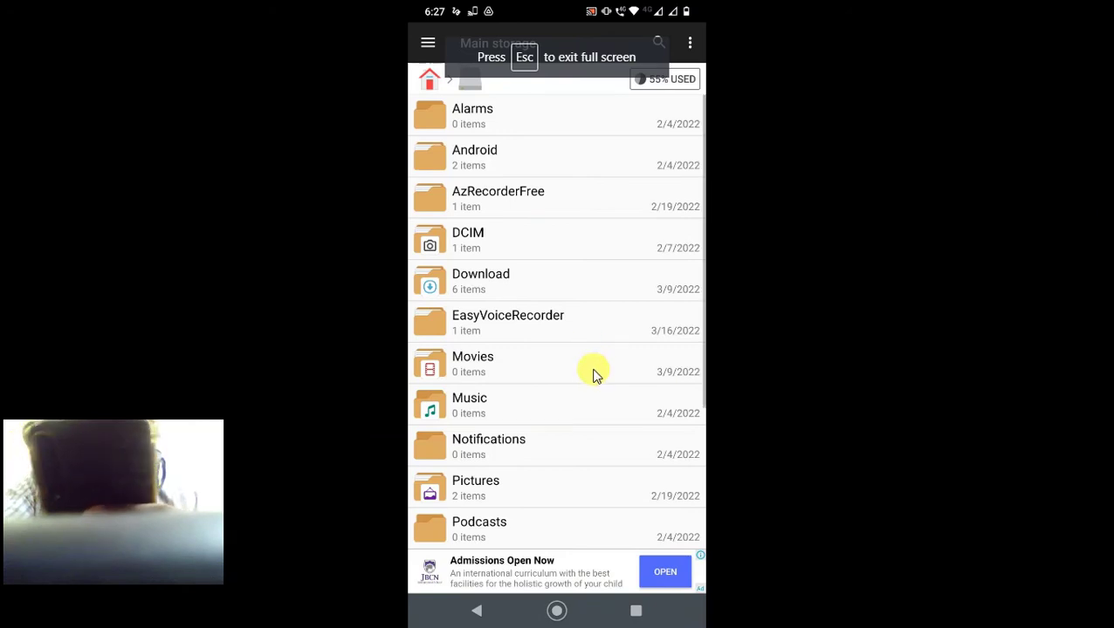
Select my mobile data on 23march.zip and open its Share sheet from More.
scroll(594, 375, "down", 3)
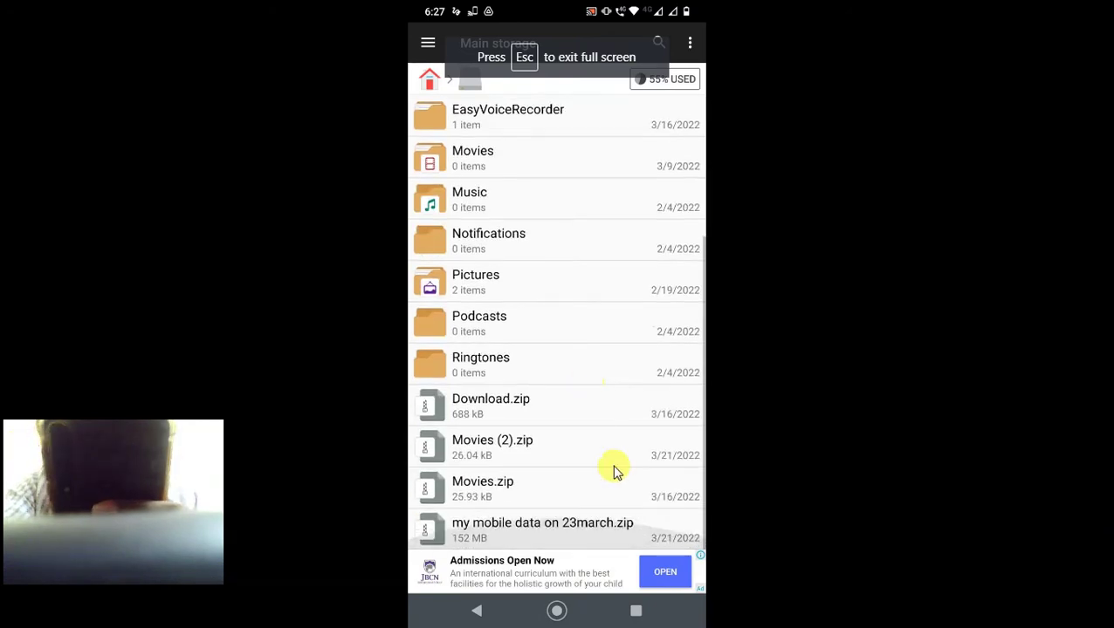
left_click(568, 528)
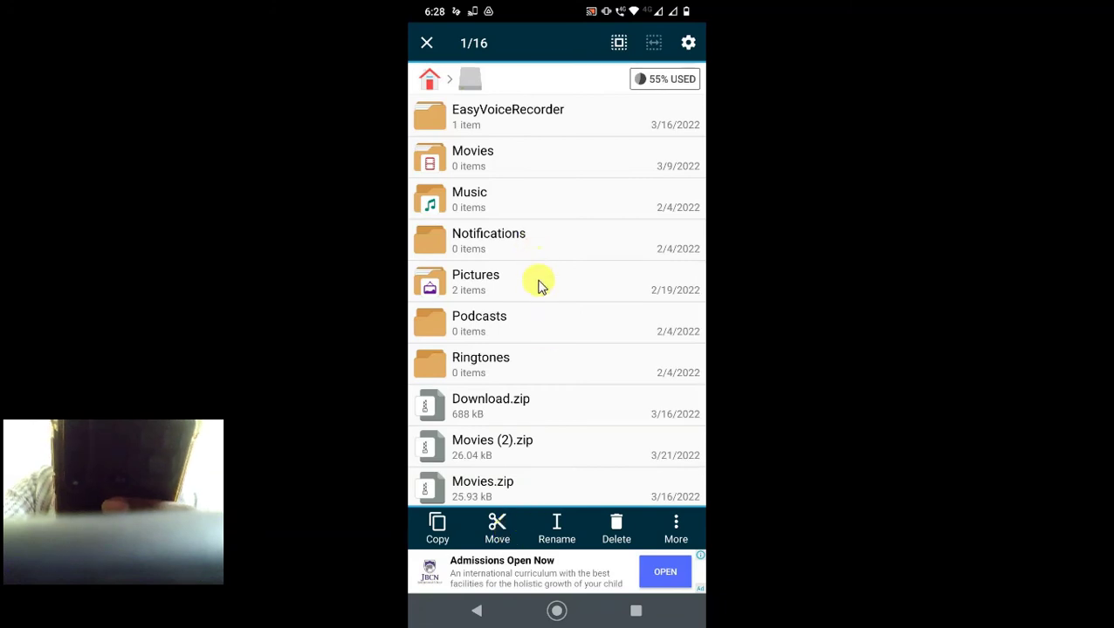
scroll(552, 319, "down", 1)
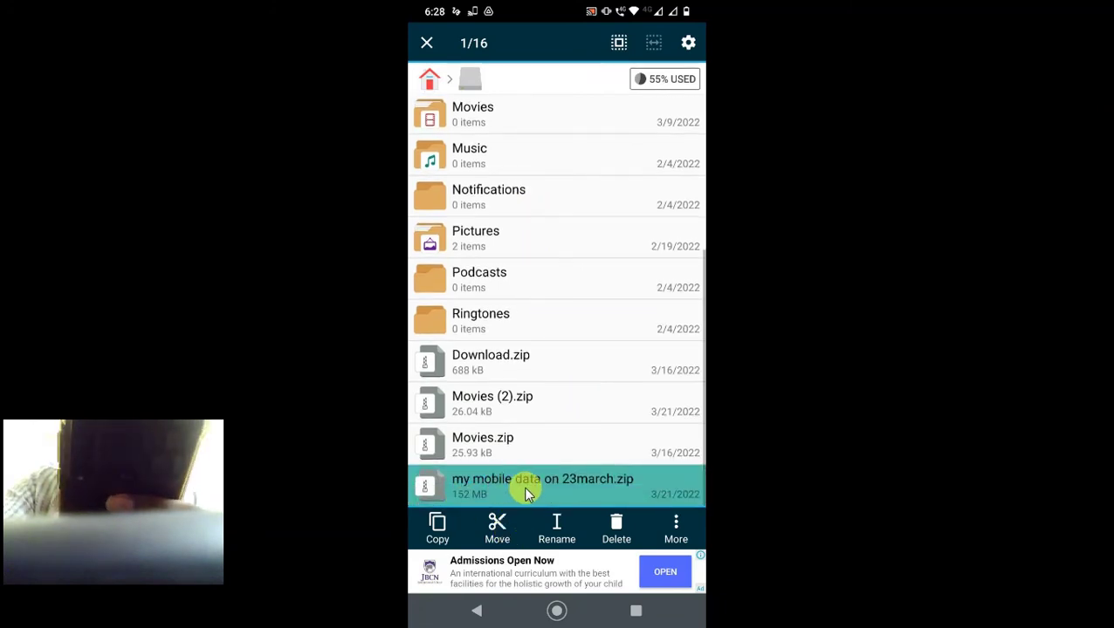
left_click(517, 488)
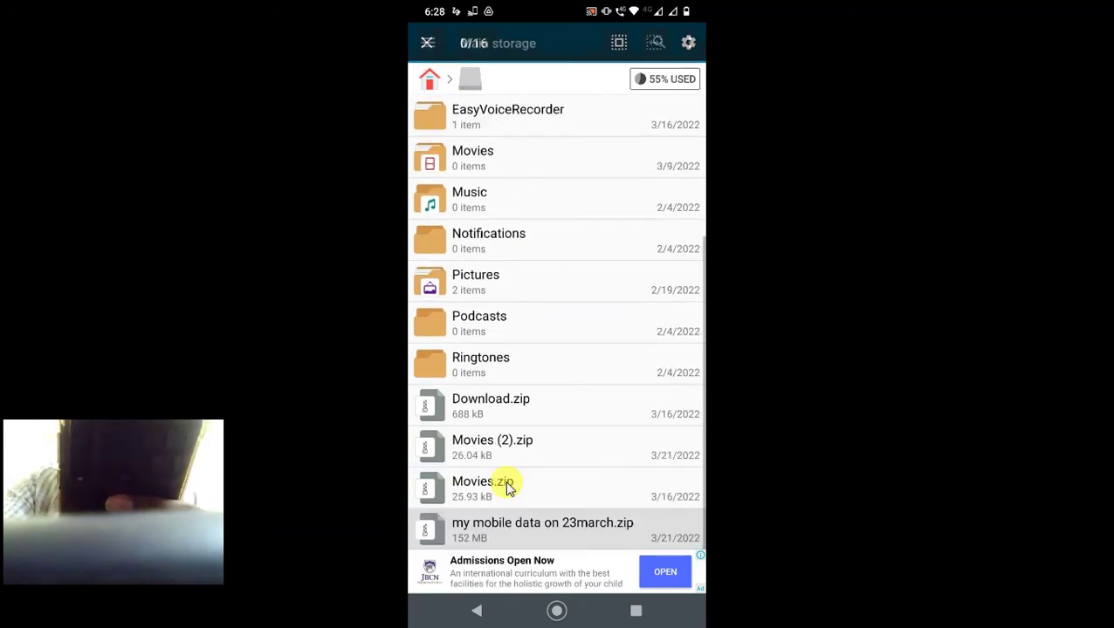
left_click(513, 547)
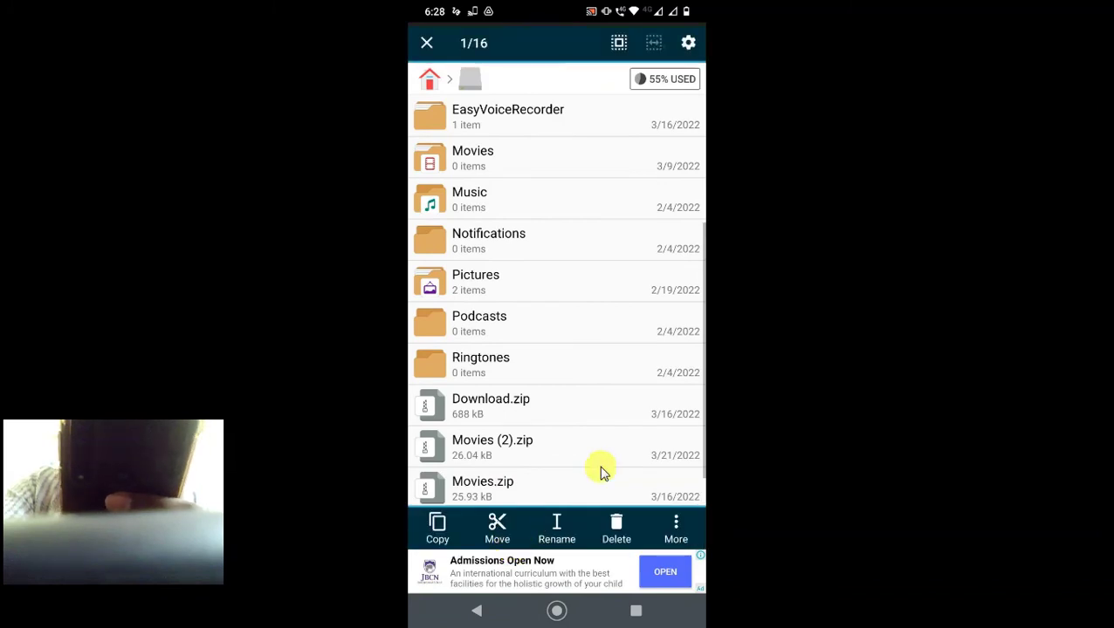
scroll(664, 488, "down", 1)
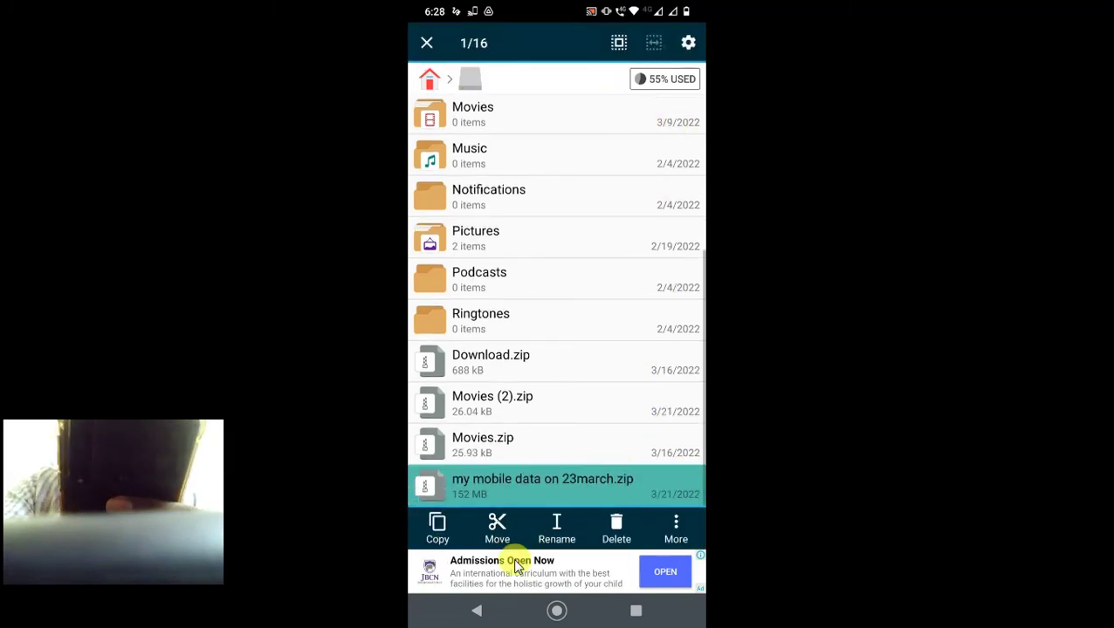
left_click(677, 530)
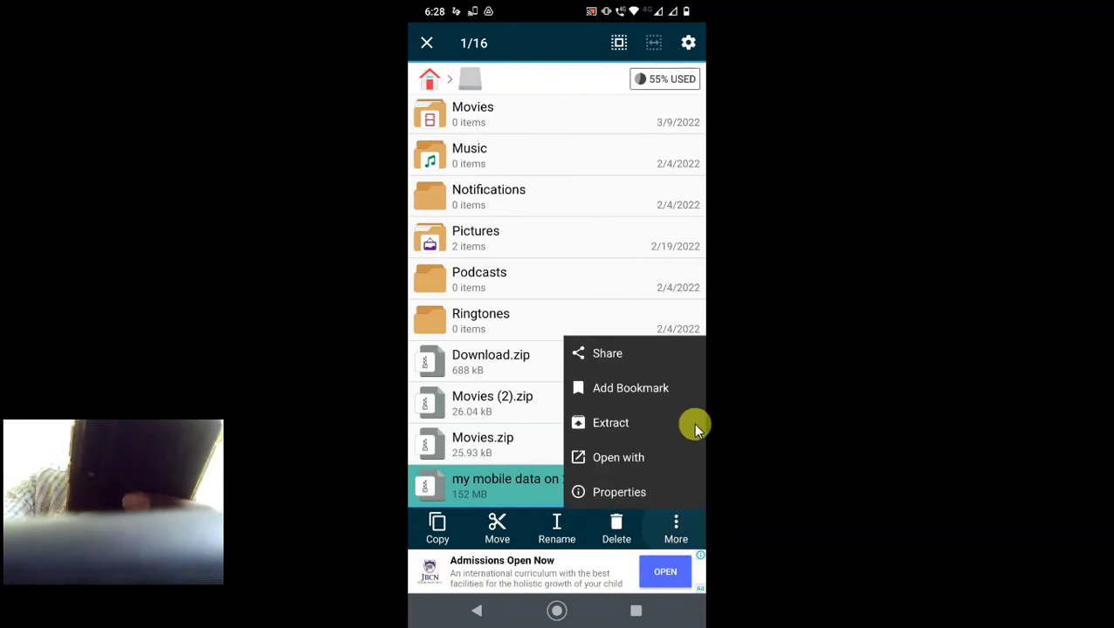
left_click(583, 353)
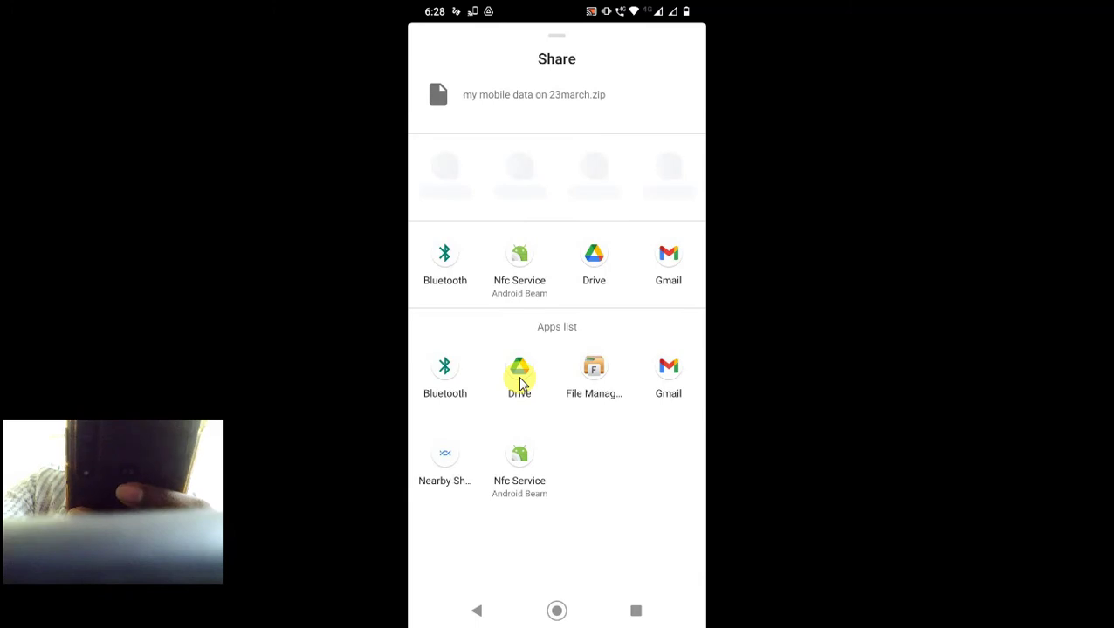
Send the zip to Google Drive and check its document title in the Save to Drive form.
left_click(518, 376)
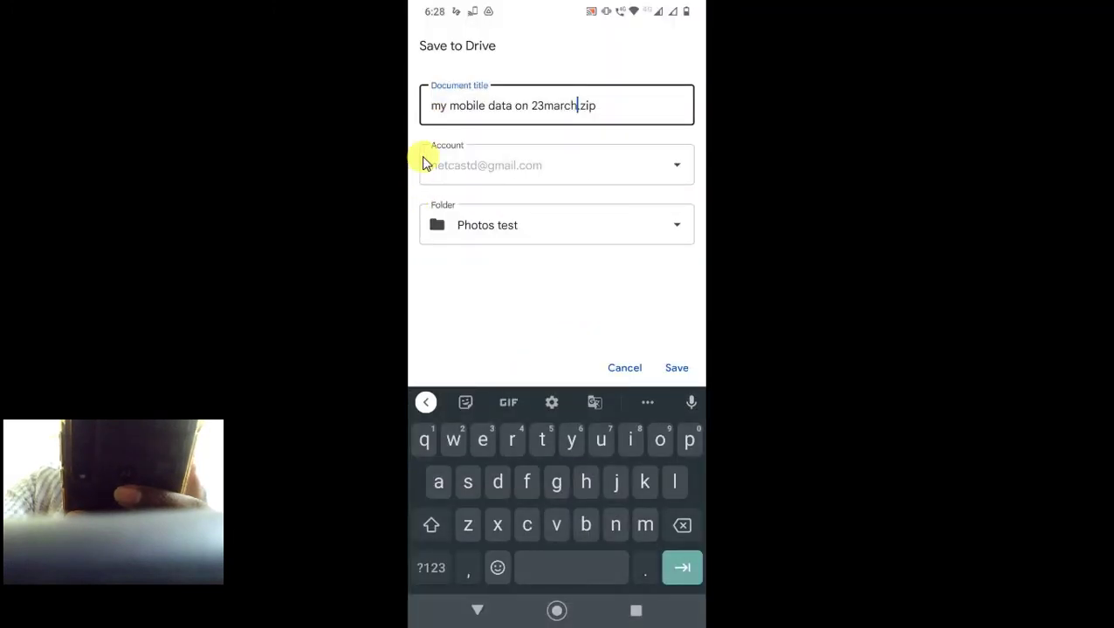
left_click(534, 107)
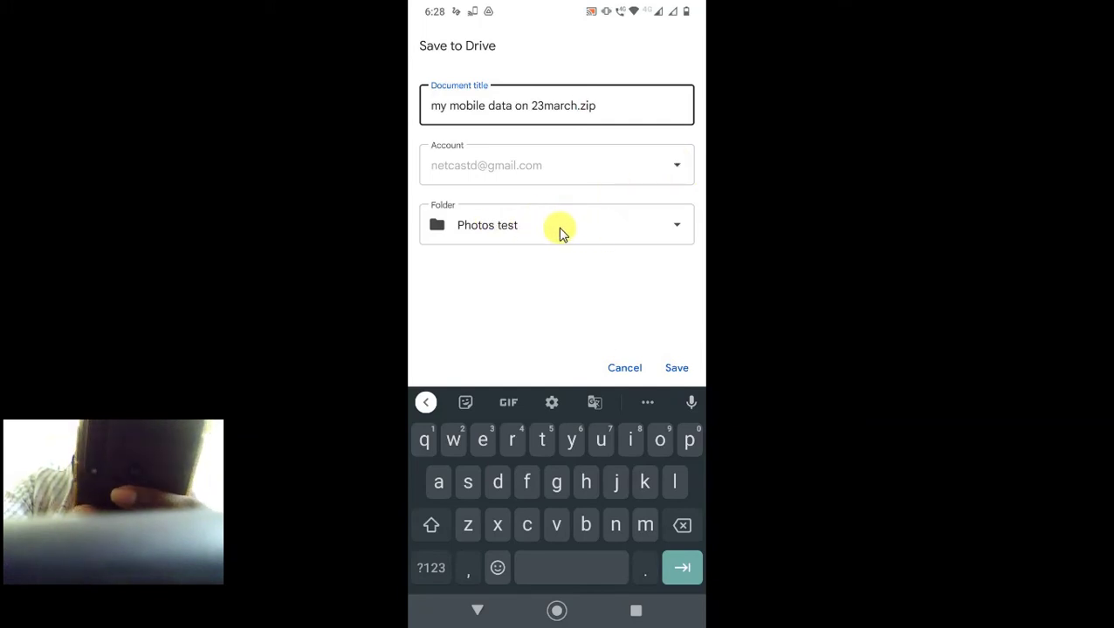
Create a 'Mobile data all' folder in My Drive for the zip, then close the phone mirror.
left_click(611, 227)
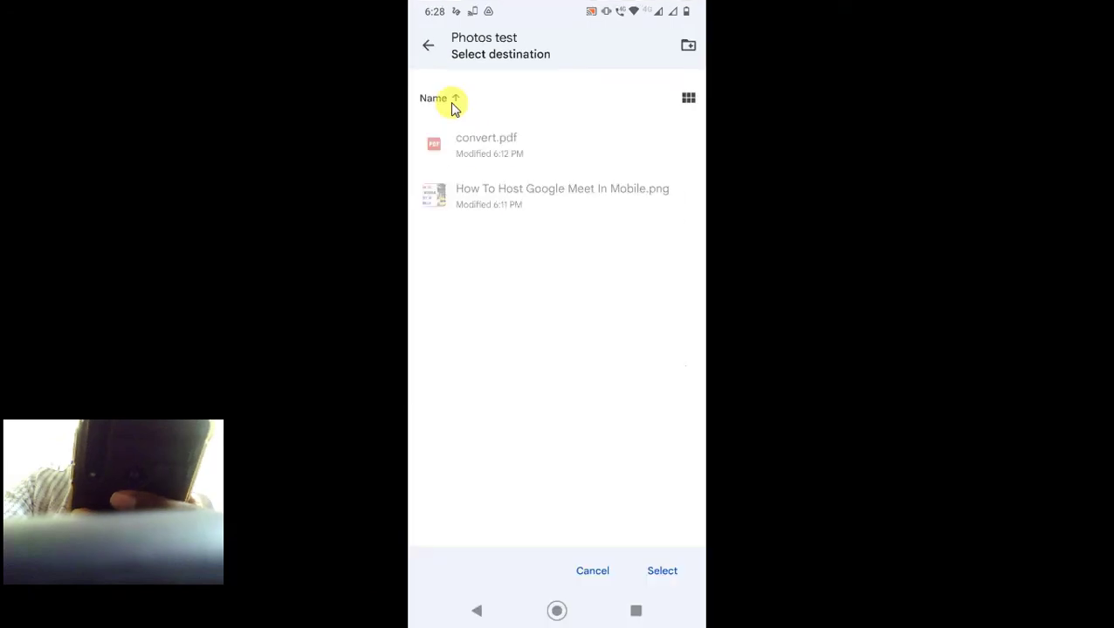
left_click(427, 48)
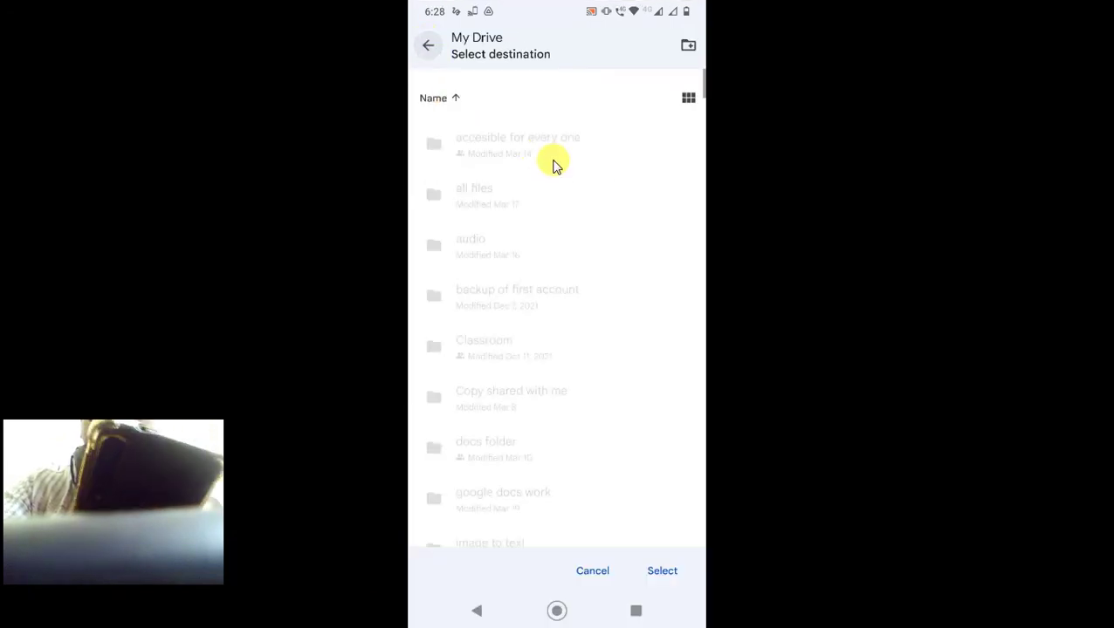
left_click(689, 50)
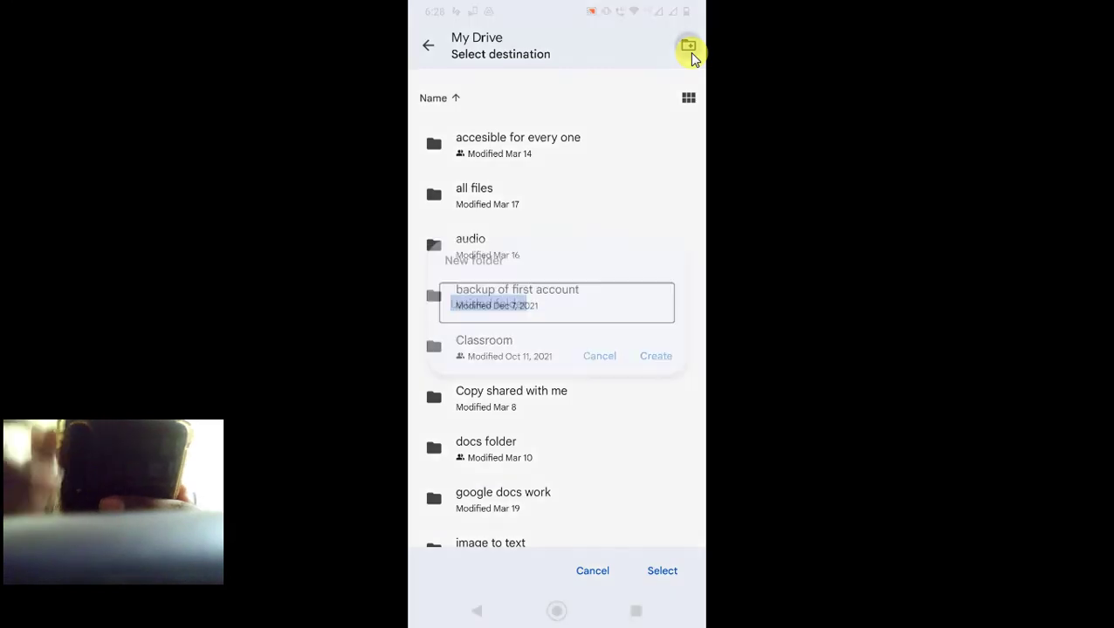
type("Mobi")
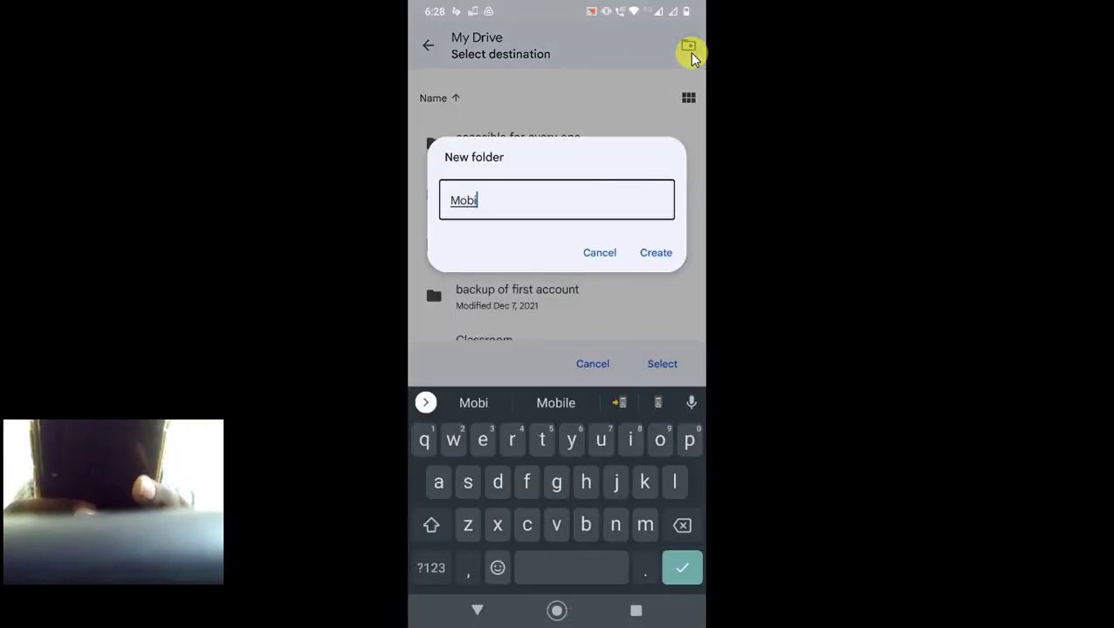
type("le data all")
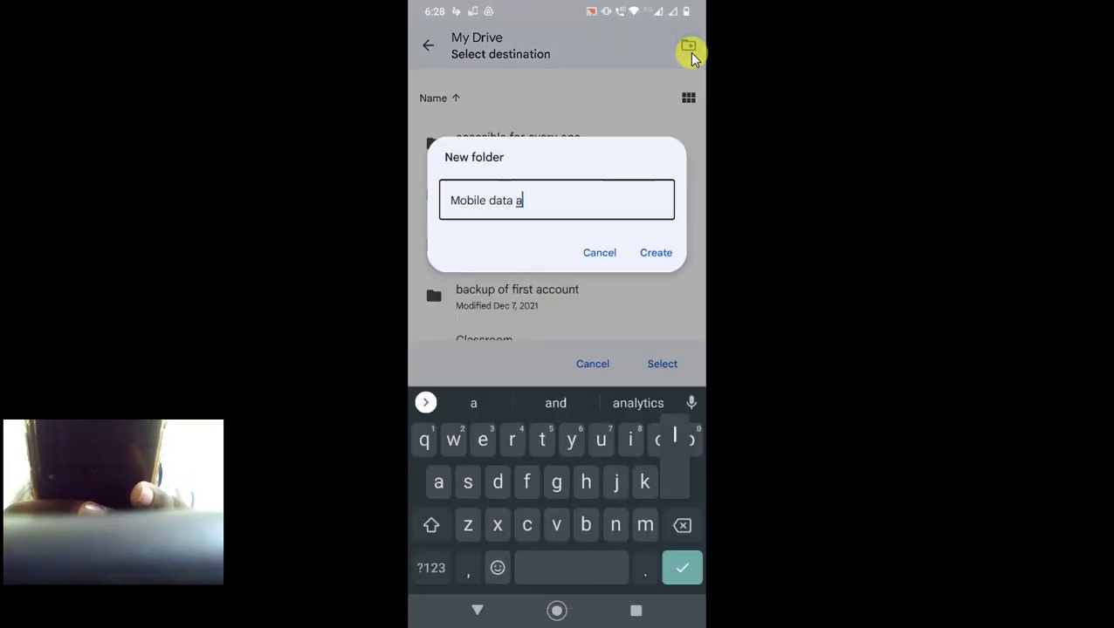
left_click(662, 262)
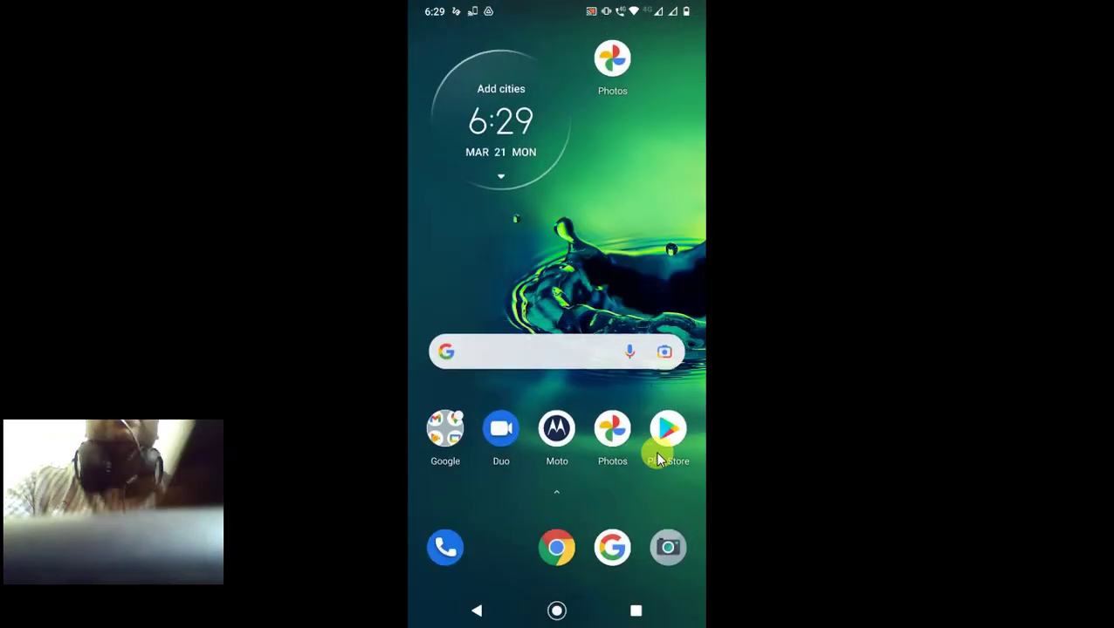
key("alt+F4")
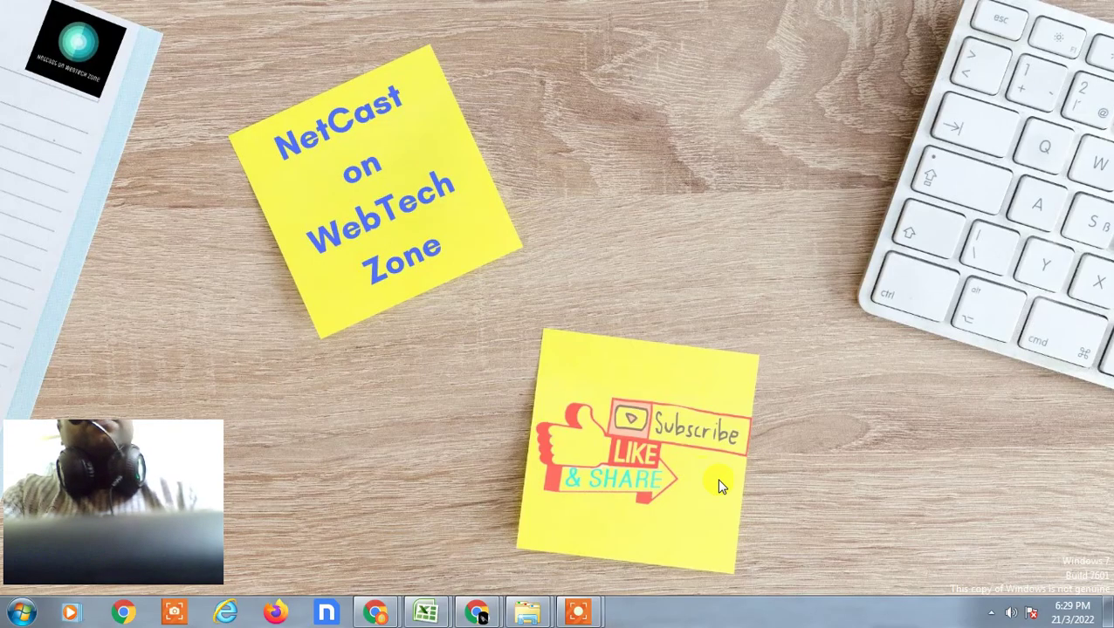